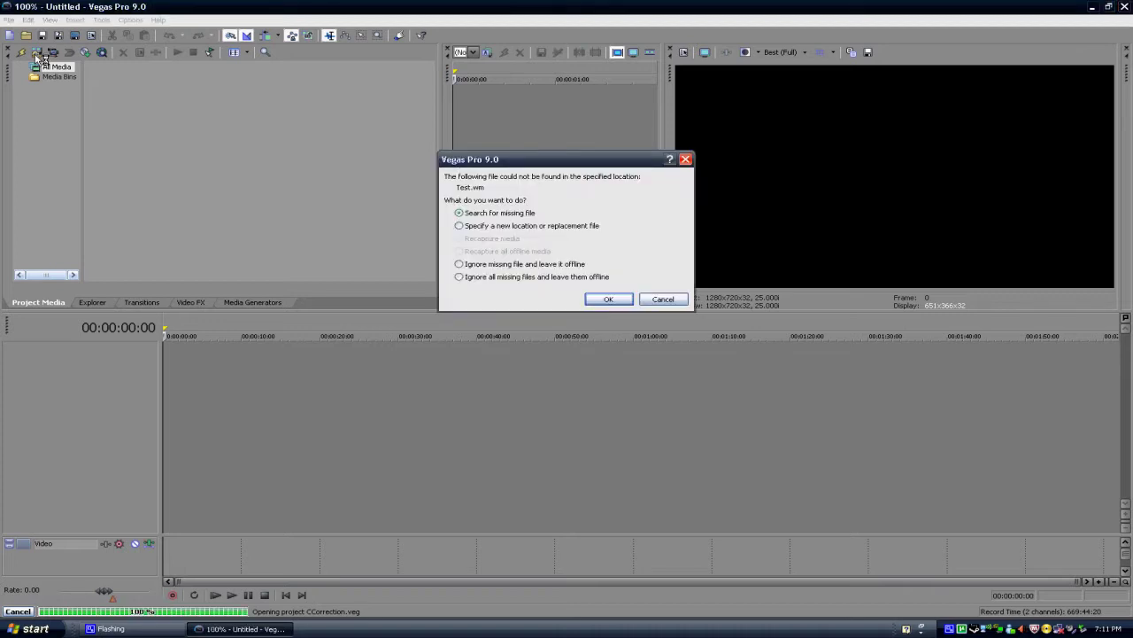
# - Cancel loading the project whose media file is missing
pyautogui.click(664, 299)
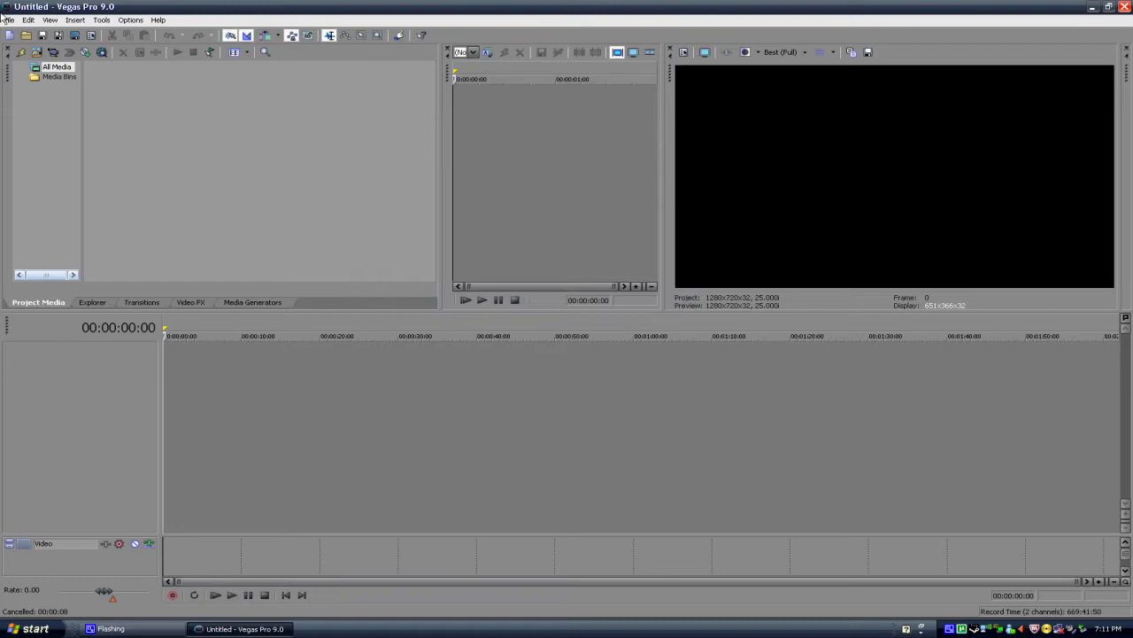
# - Import the Color Correction Test video and place it at the timeline start
pyautogui.click(37, 51)
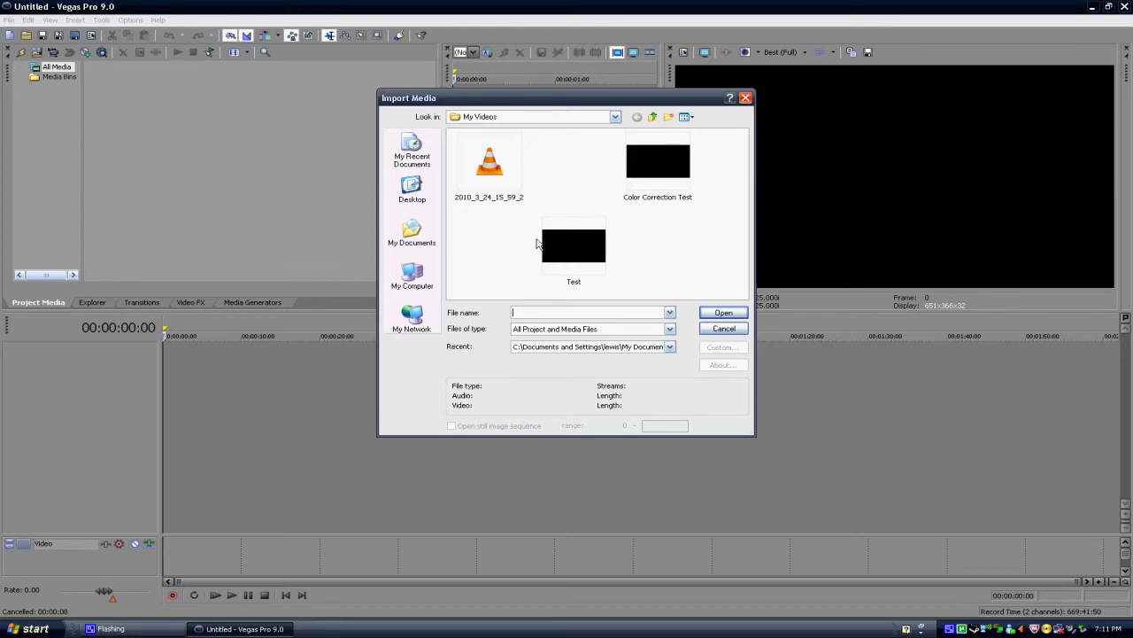
pyautogui.doubleClick(657, 161)
pyautogui.moveTo(194, 377); pyautogui.dragTo(164, 371)
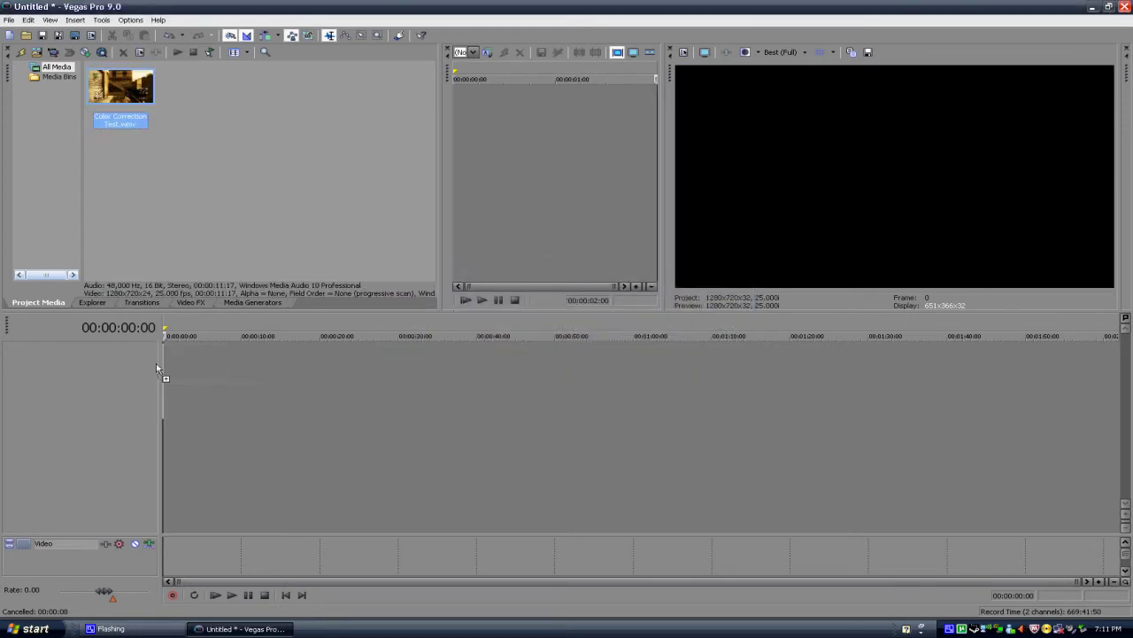
# - Import Test.wmv, place it after the first clip, and play the timeline
pyautogui.click(36, 52)
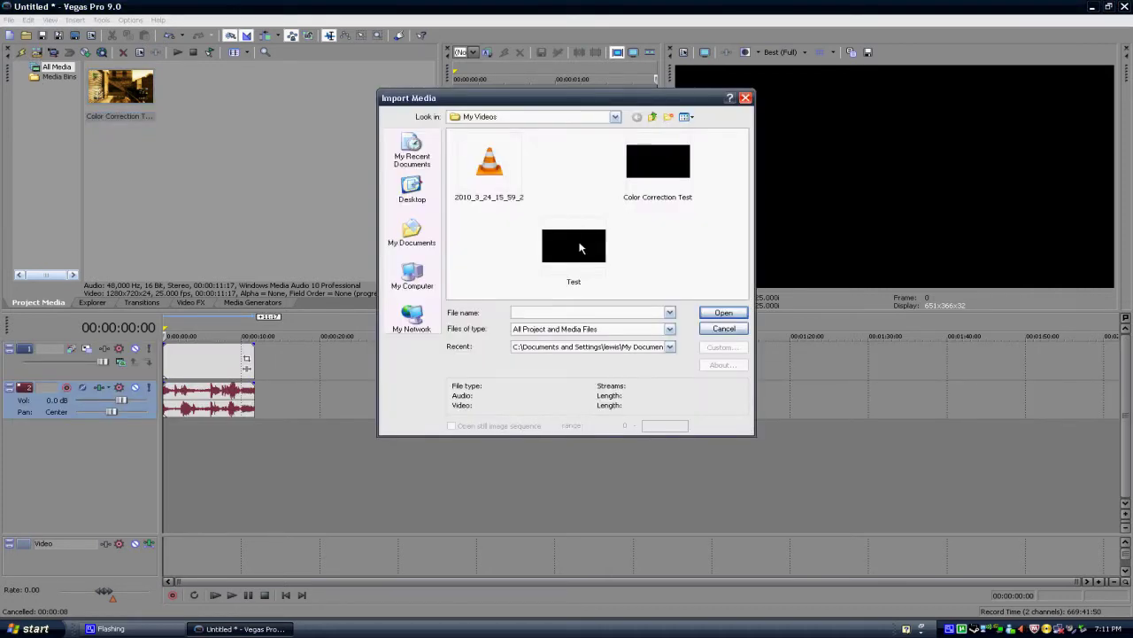
pyautogui.doubleClick(580, 248)
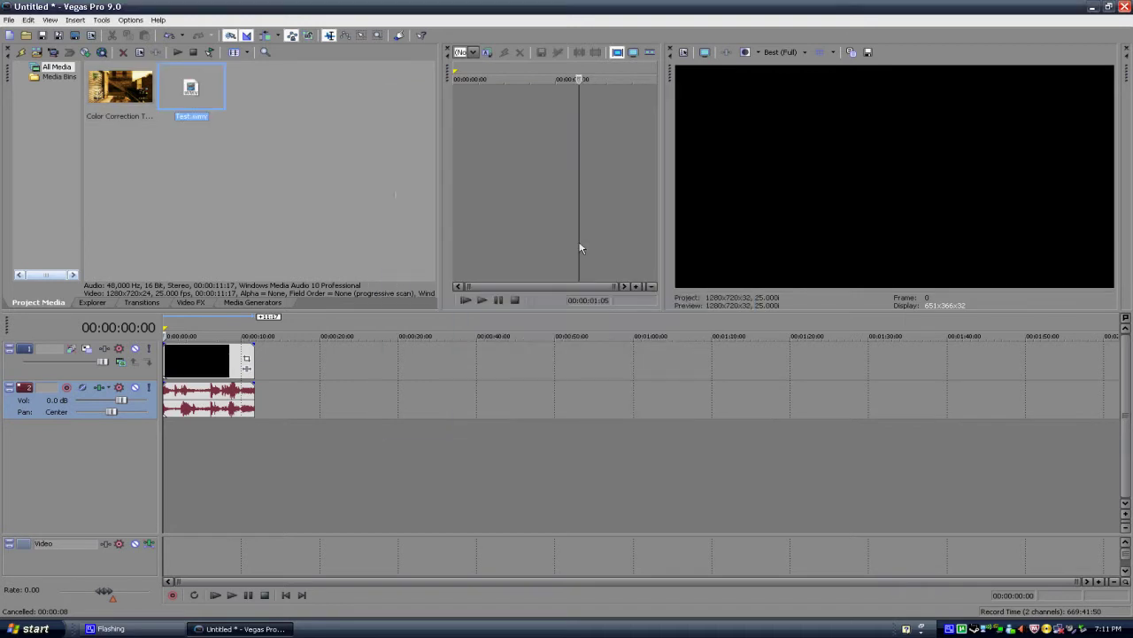
pyautogui.moveTo(207, 96); pyautogui.dragTo(302, 369)
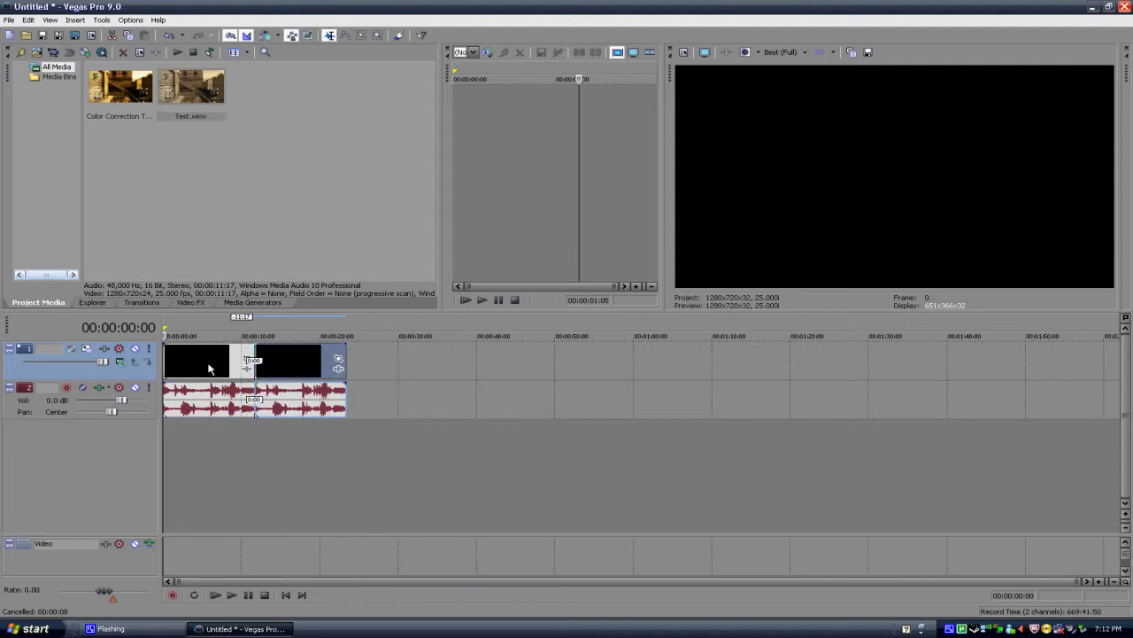
pyautogui.click(231, 595)
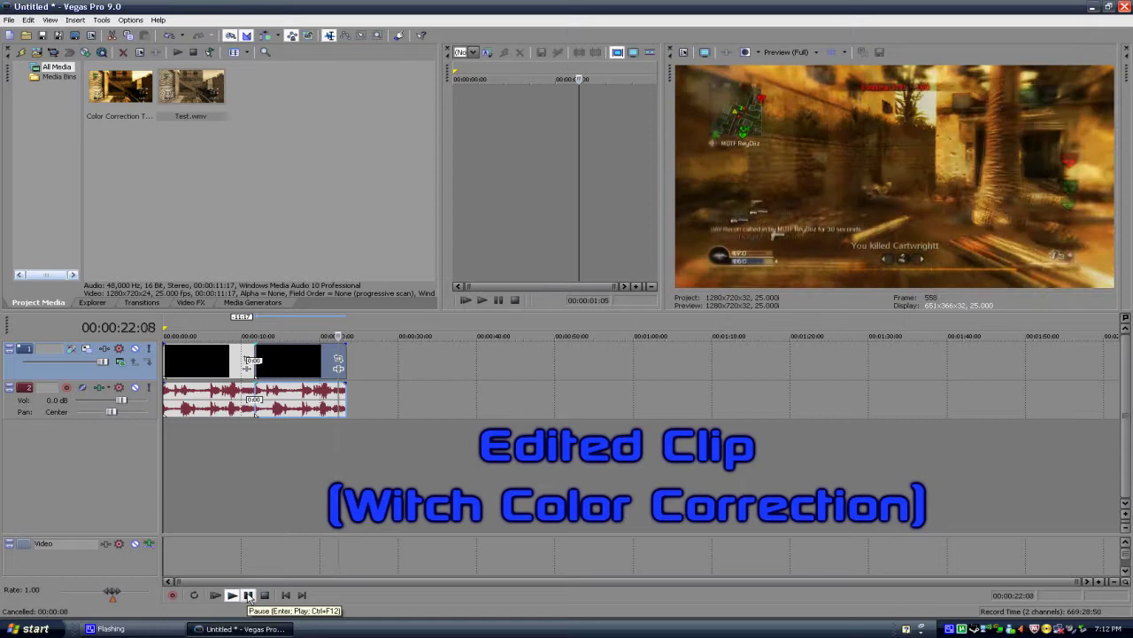
pyautogui.click(249, 596)
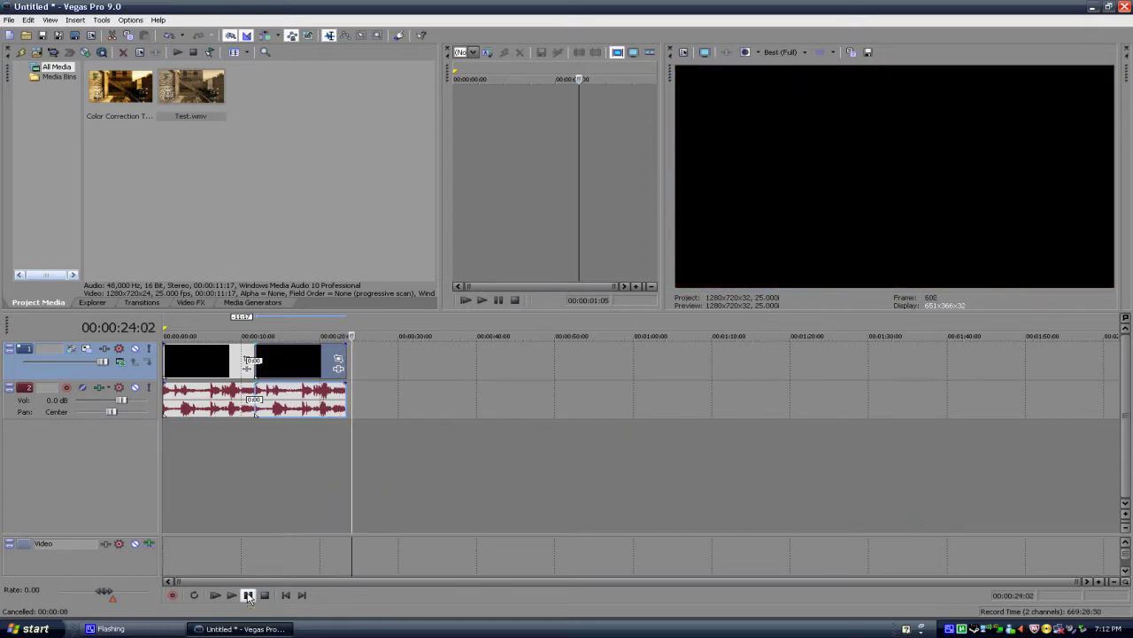
# - Delete the second event, leaving one clip, and move the playhead to 8 seconds
pyautogui.click(165, 366)
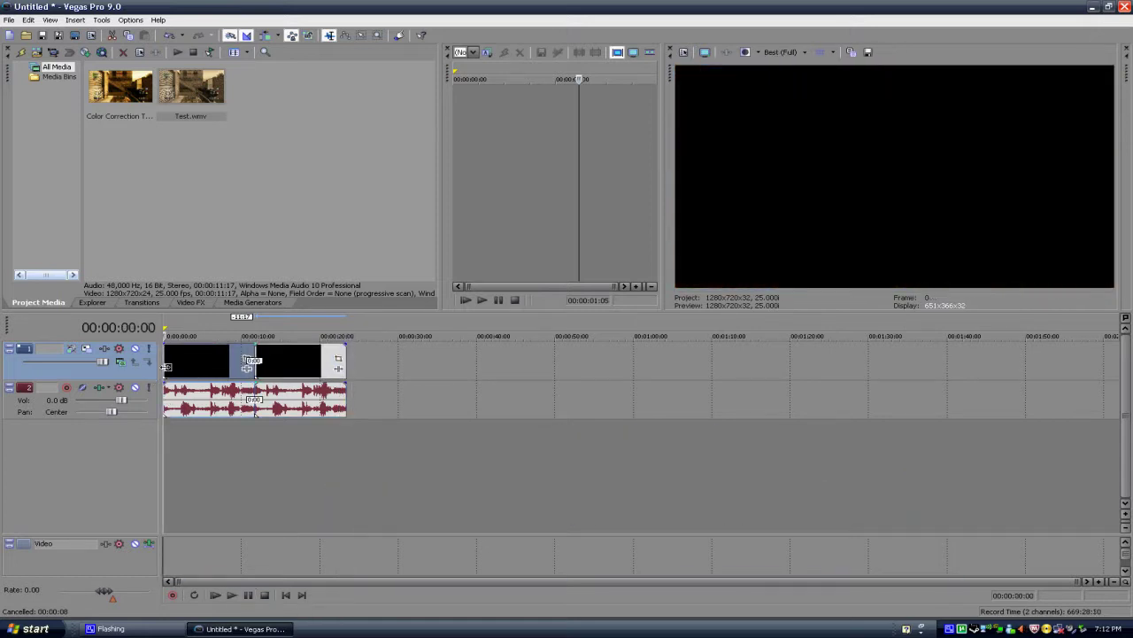
pyautogui.click(273, 361)
pyautogui.press('Delete')
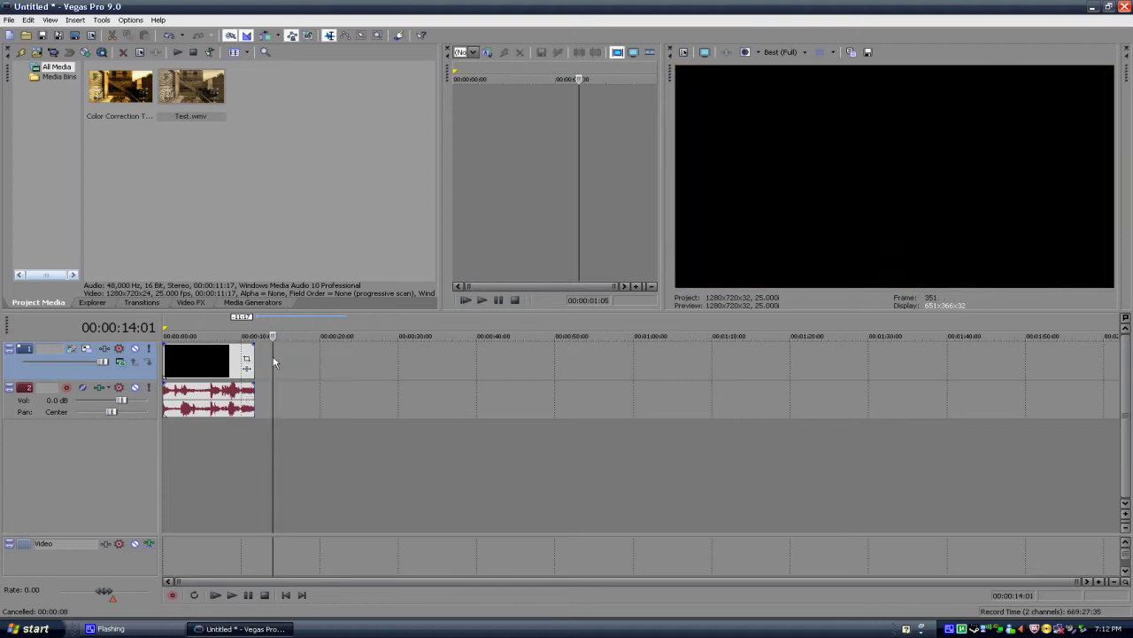
pyautogui.click(226, 368)
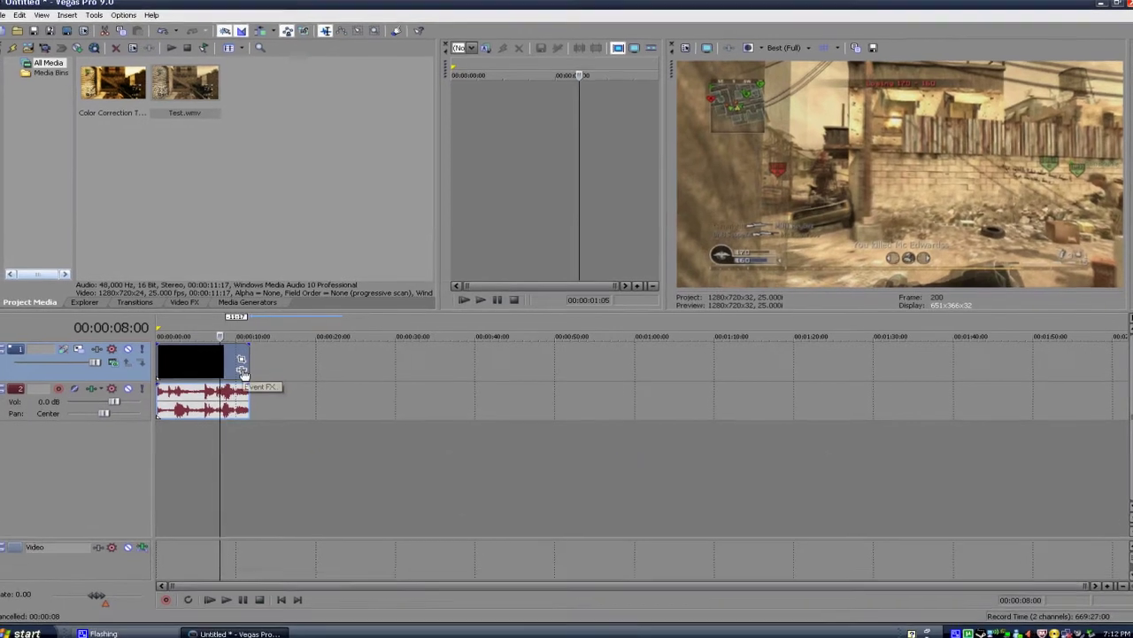
# - Apply the New CC package (Soft Contrast, NewBlue Film Look) to the clip and show Soft Contrast
pyautogui.click(234, 370)
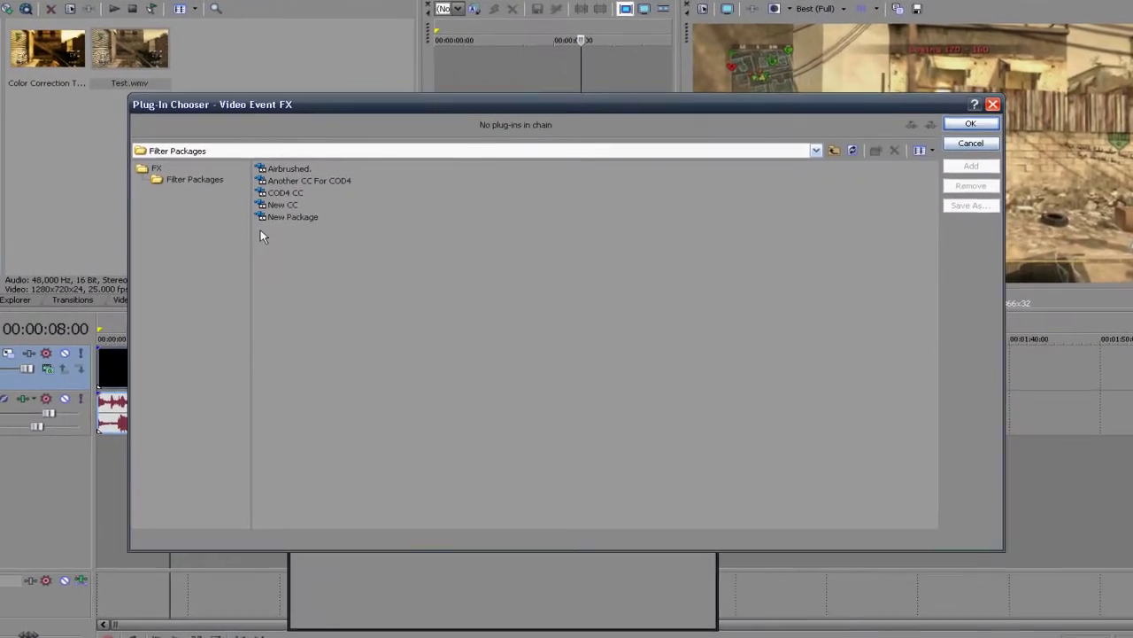
pyautogui.click(263, 204)
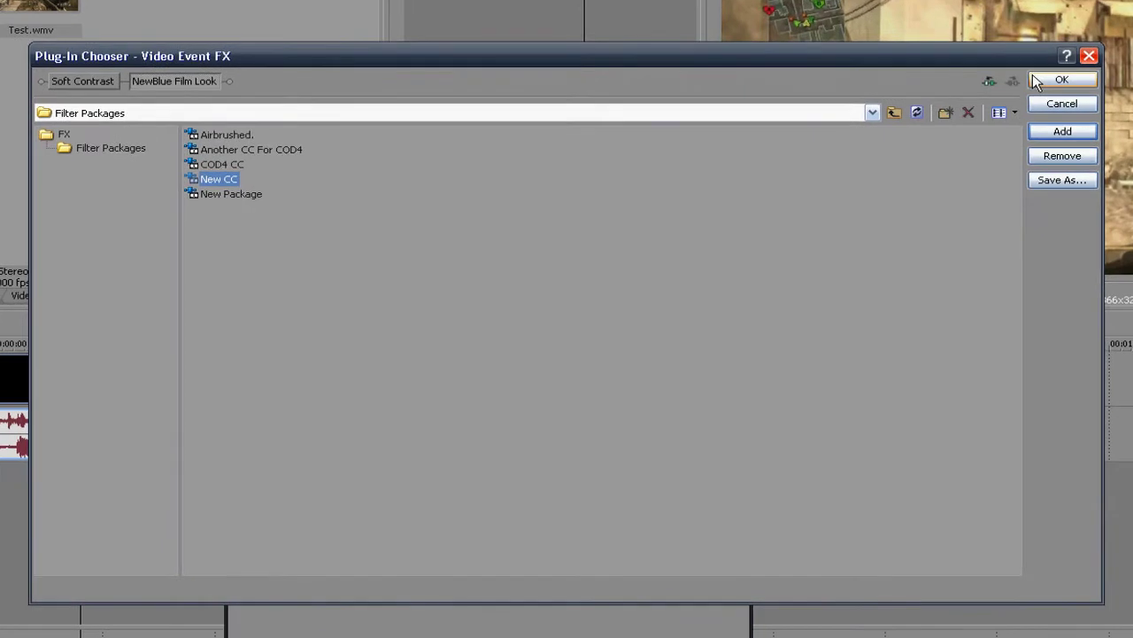
pyautogui.click(1062, 79)
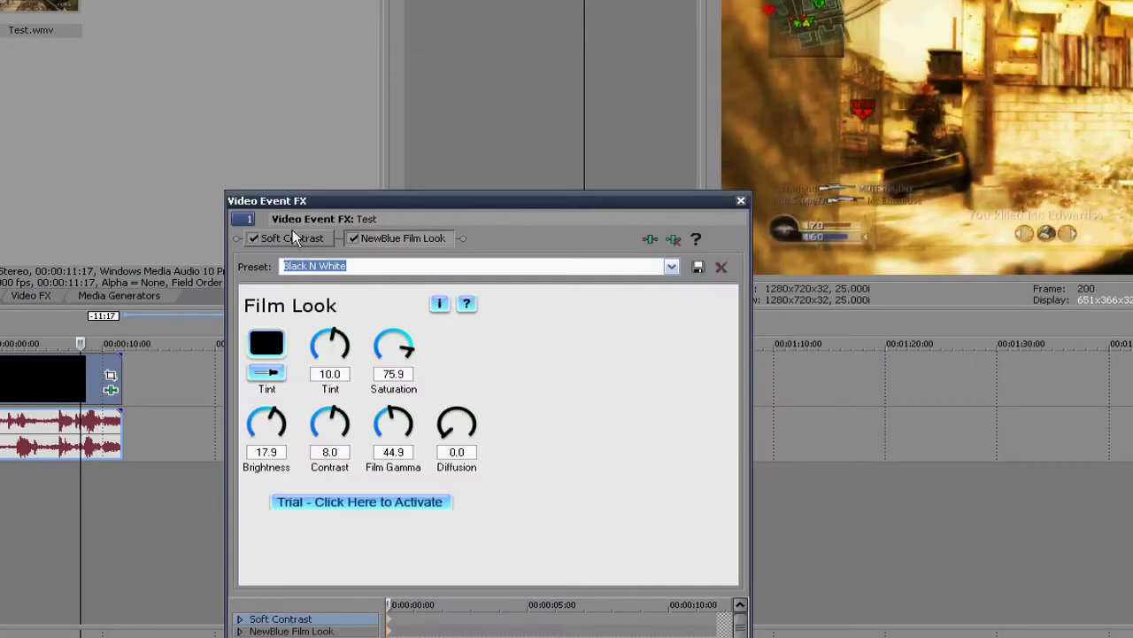
pyautogui.click(293, 236)
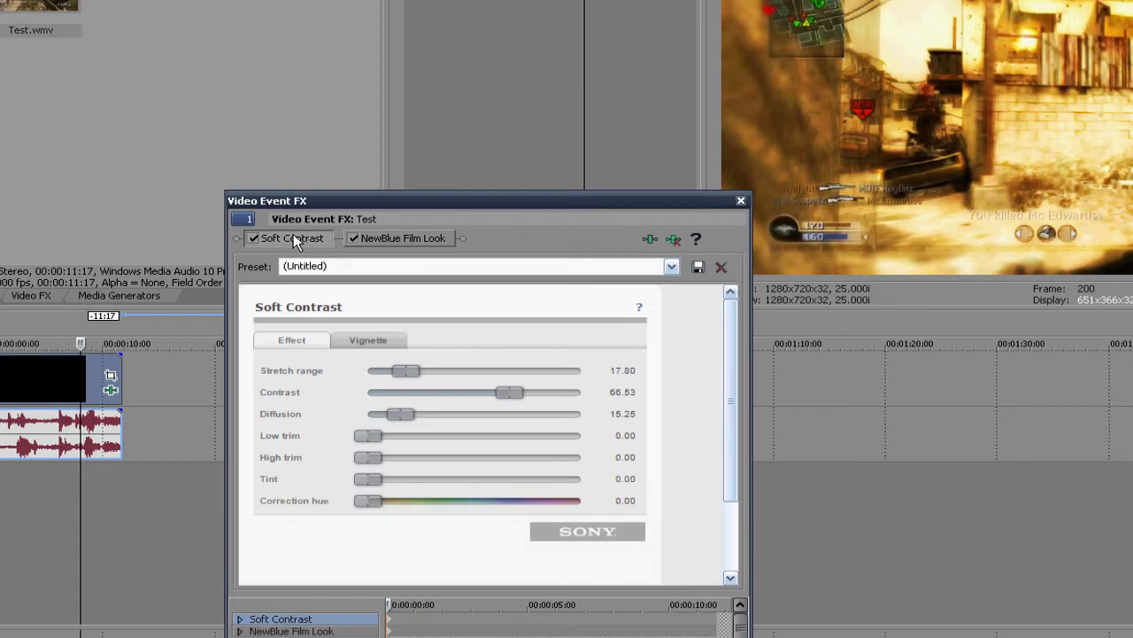
pyautogui.click(655, 239)
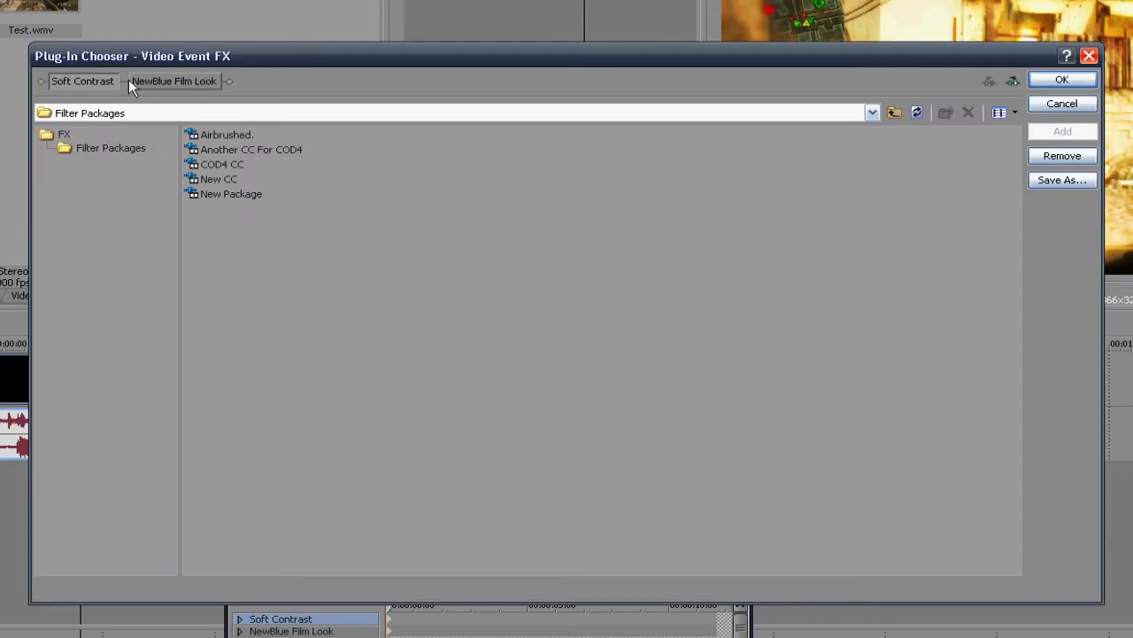
pyautogui.click(62, 137)
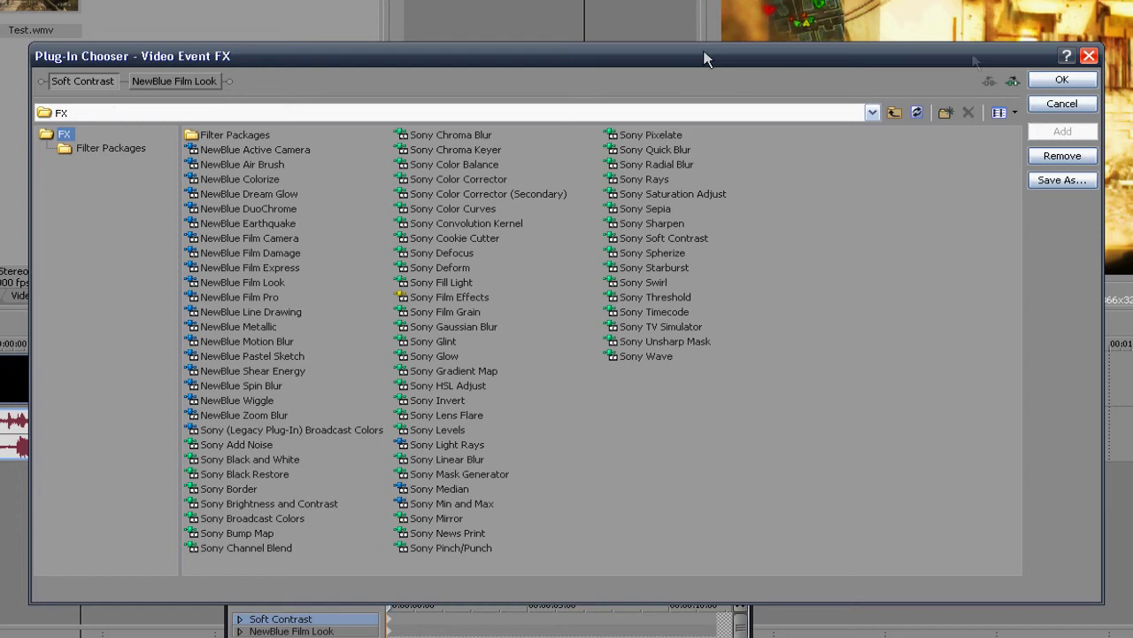
pyautogui.click(1090, 57)
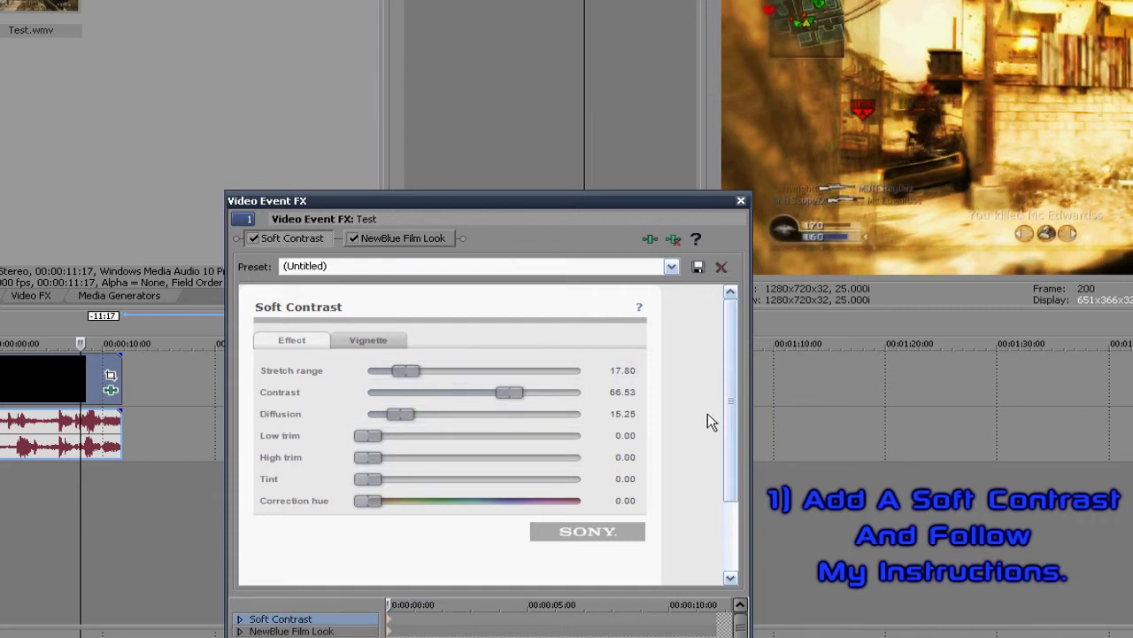
# - Set the Soft Contrast vignette's Exterior effect to Blur
pyautogui.moveTo(731, 404)
pyautogui.mouseDown()
pyautogui.moveTo(731, 428)
pyautogui.moveTo(732, 406)
pyautogui.mouseUp()
pyautogui.click(375, 342)
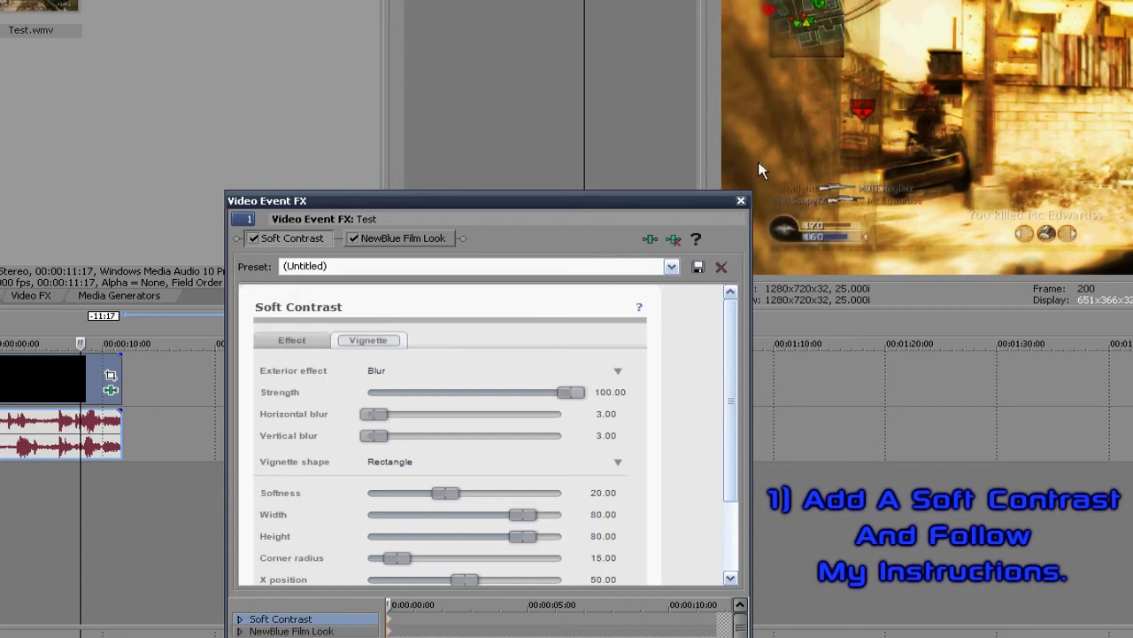
pyautogui.click(376, 372)
pyautogui.click(403, 372)
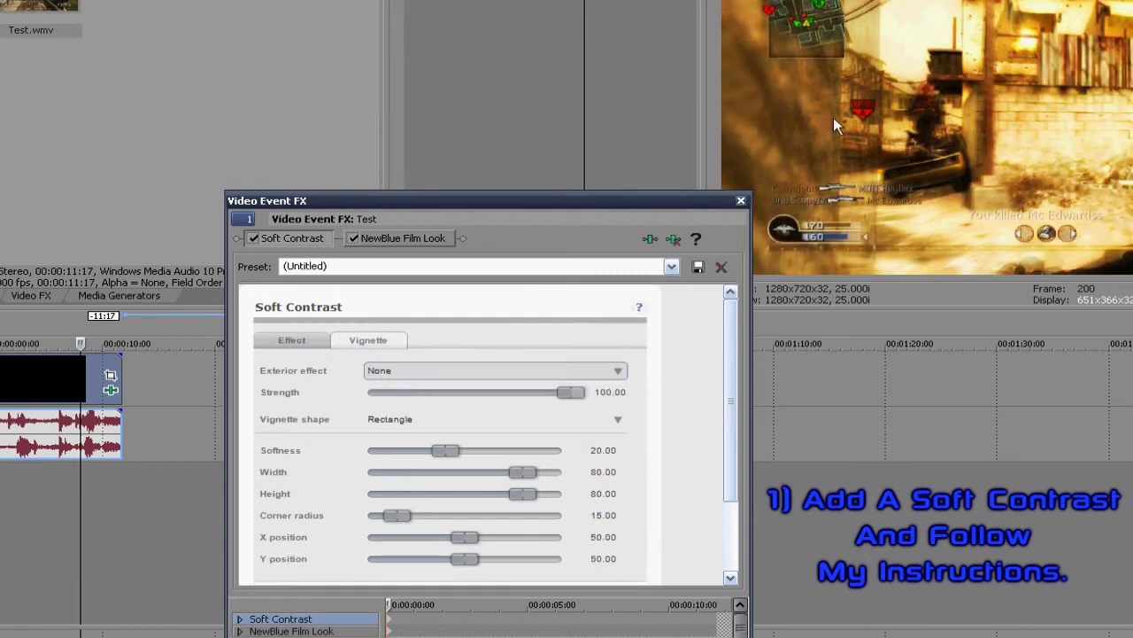
pyautogui.click(379, 371)
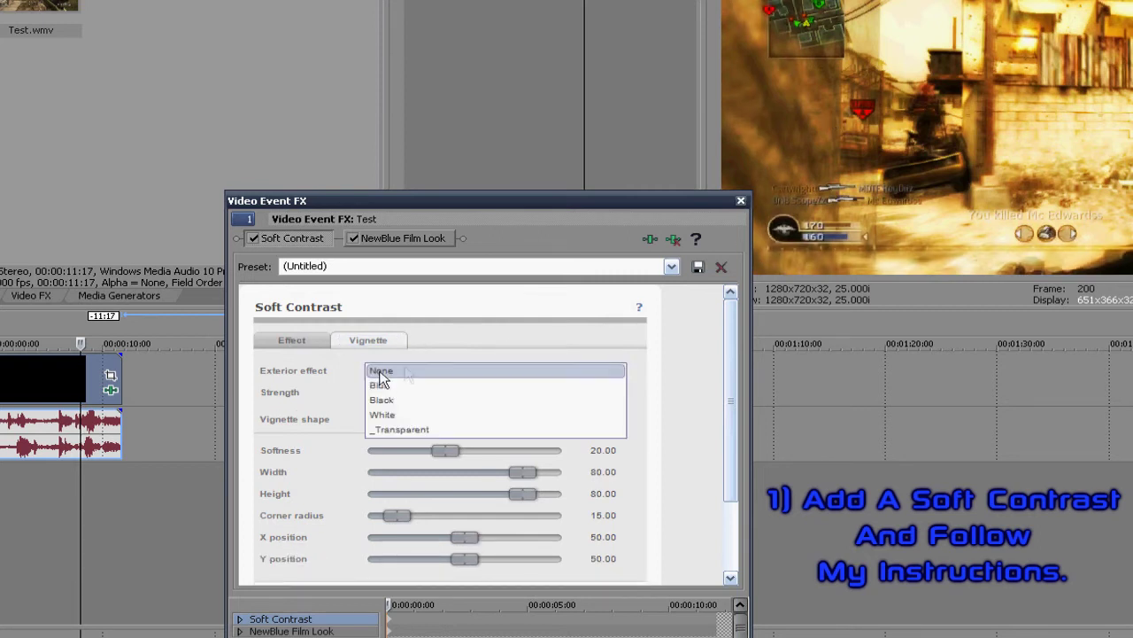
pyautogui.click(404, 382)
# - Set the vignette's horizontal and vertical blur both to 3.00
pyautogui.moveTo(376, 416); pyautogui.dragTo(369, 416)
pyautogui.click(591, 418)
pyautogui.write('3')
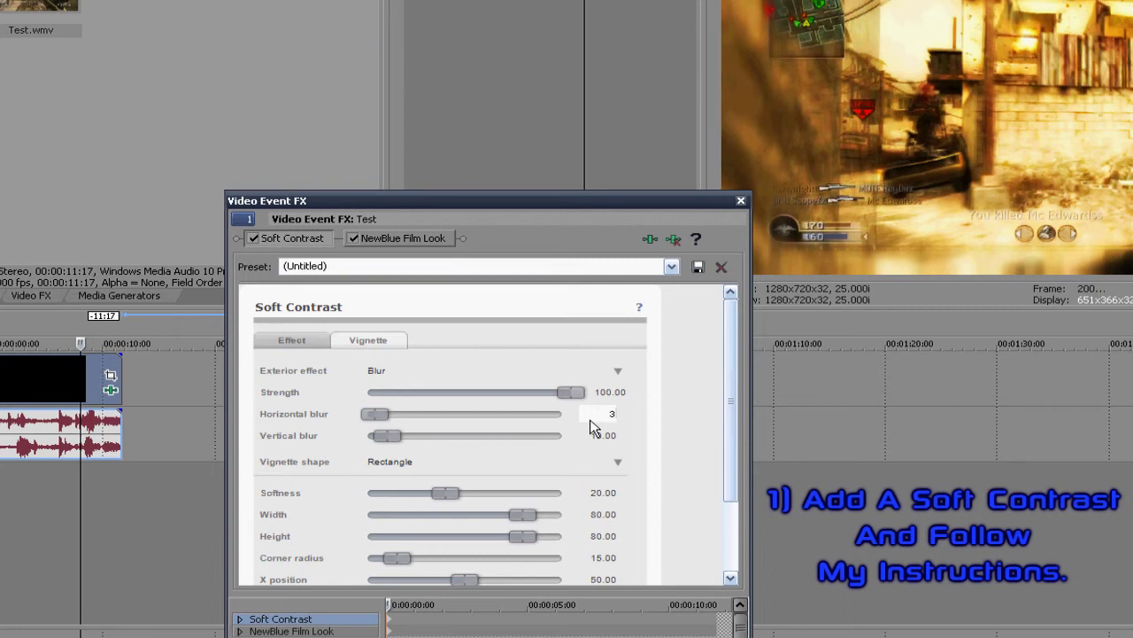
pyautogui.click(616, 439)
pyautogui.write('3')
pyautogui.press('Return')
pyautogui.click(606, 414)
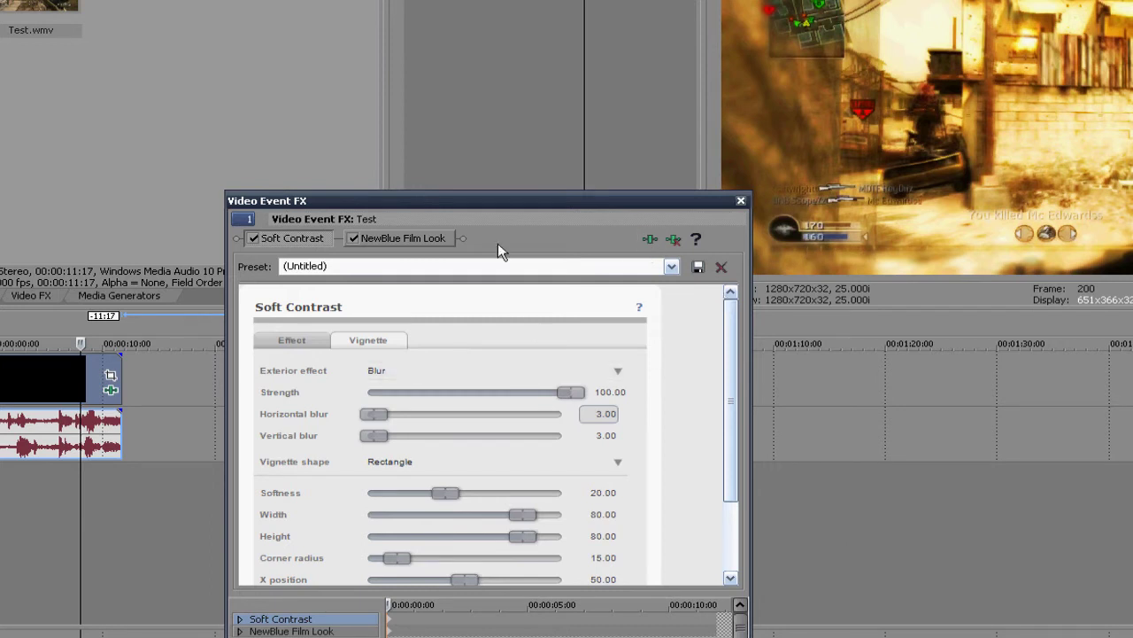
# - Add NewBlue Film Look to the chain and apply its Black N White preset
pyautogui.click(417, 239)
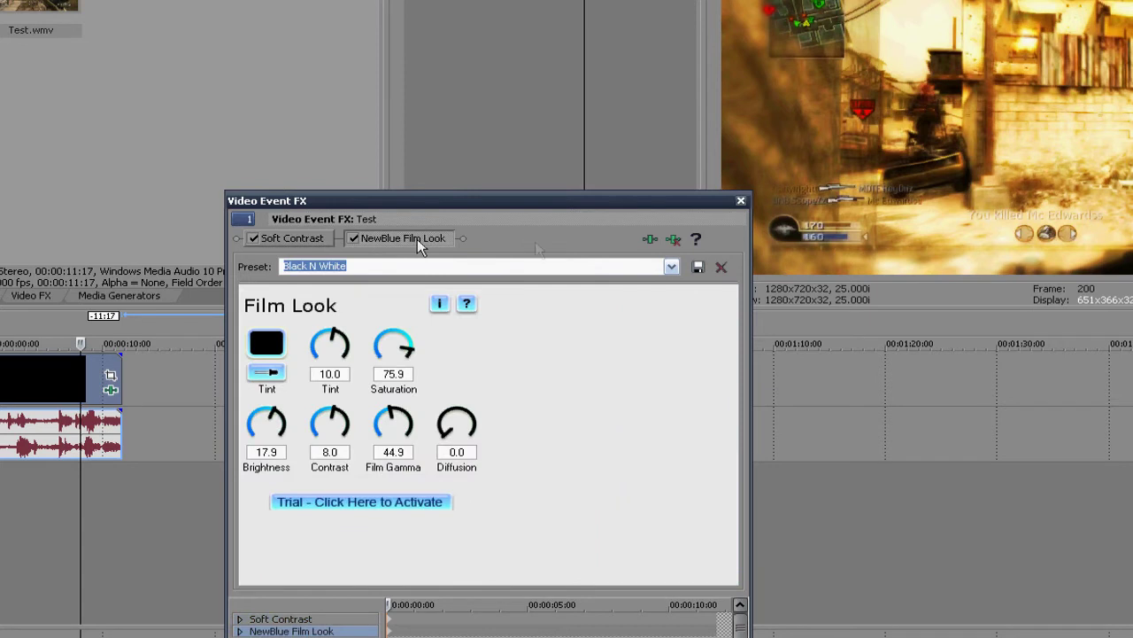
pyautogui.click(651, 241)
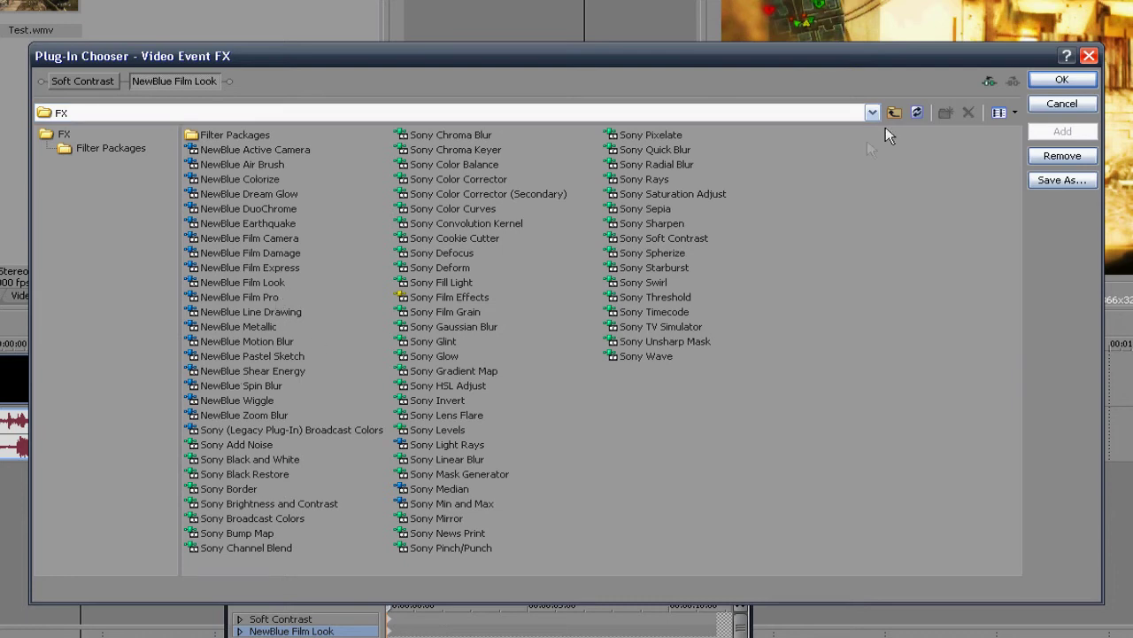
pyautogui.click(266, 283)
pyautogui.click(1089, 55)
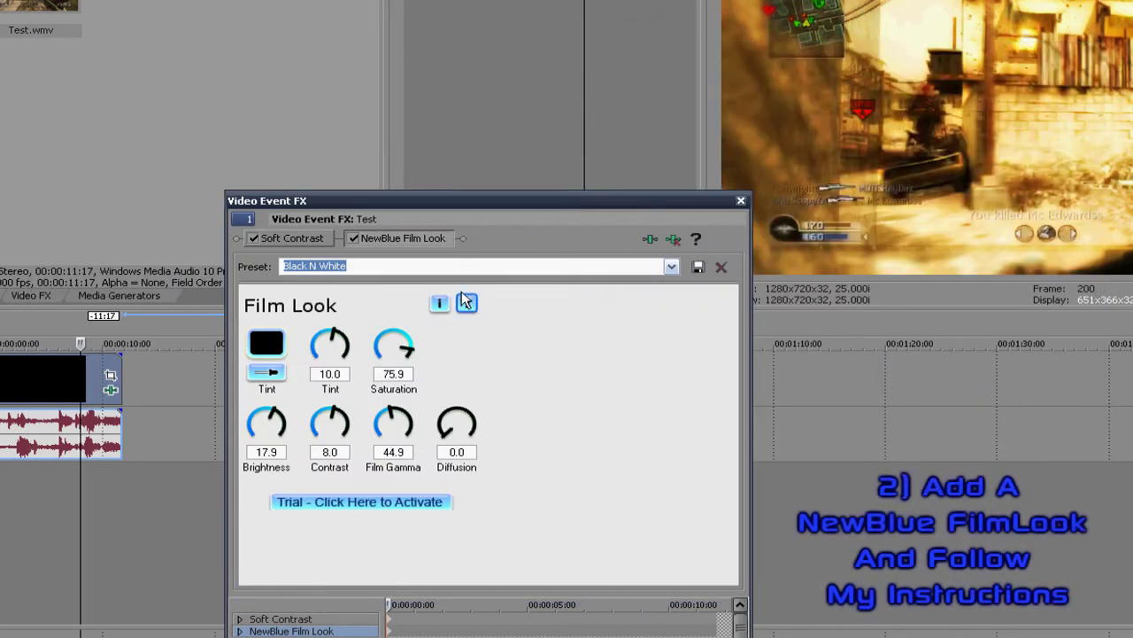
pyautogui.click(671, 266)
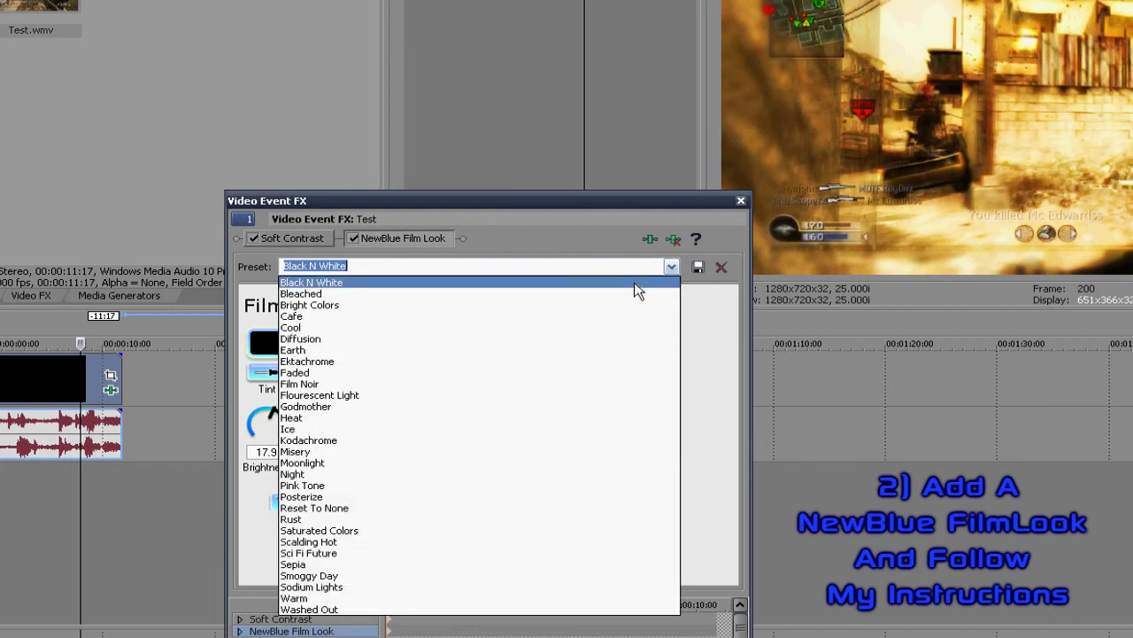
pyautogui.click(636, 282)
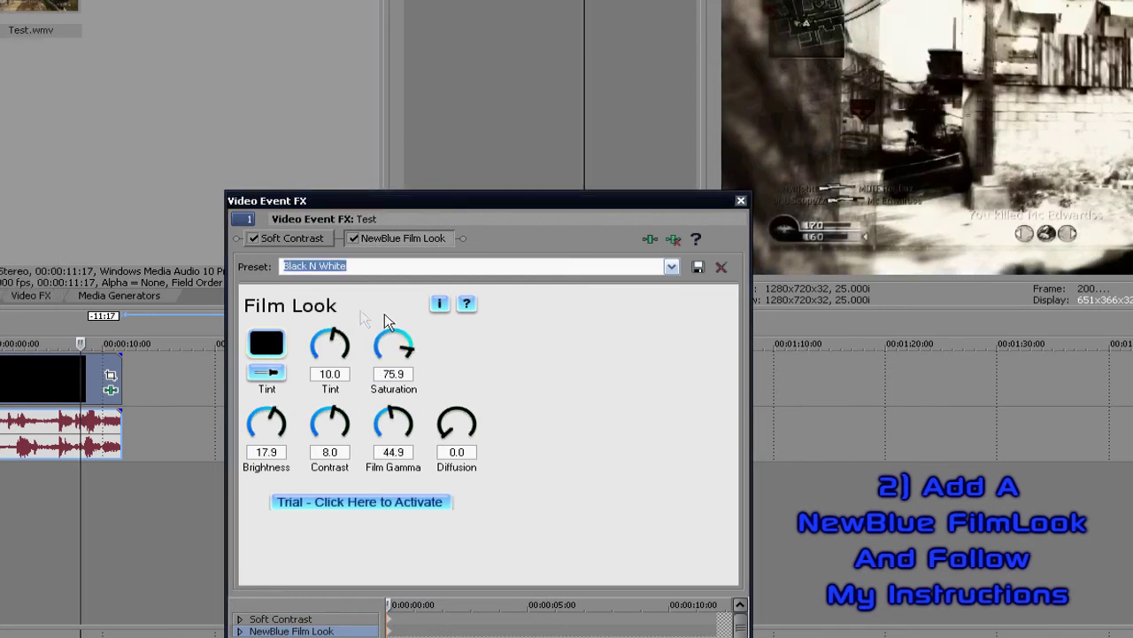
# - Lower Film Look Saturation to 75.8 and close the Video Event FX window
pyautogui.click(335, 375)
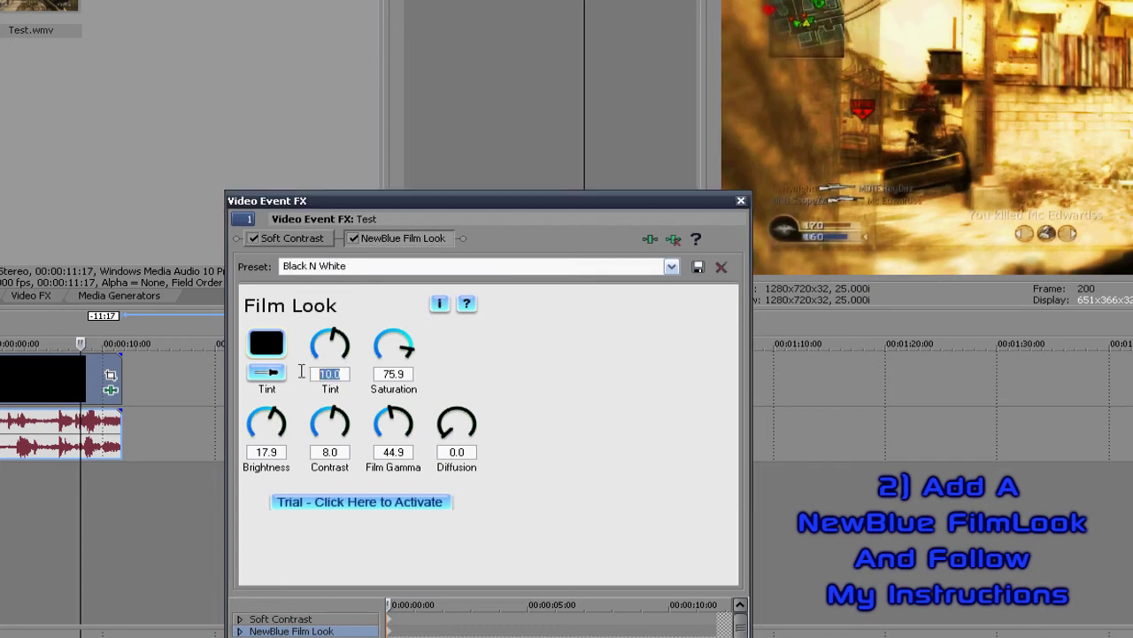
pyautogui.click(409, 373)
pyautogui.moveTo(284, 454); pyautogui.dragTo(241, 452)
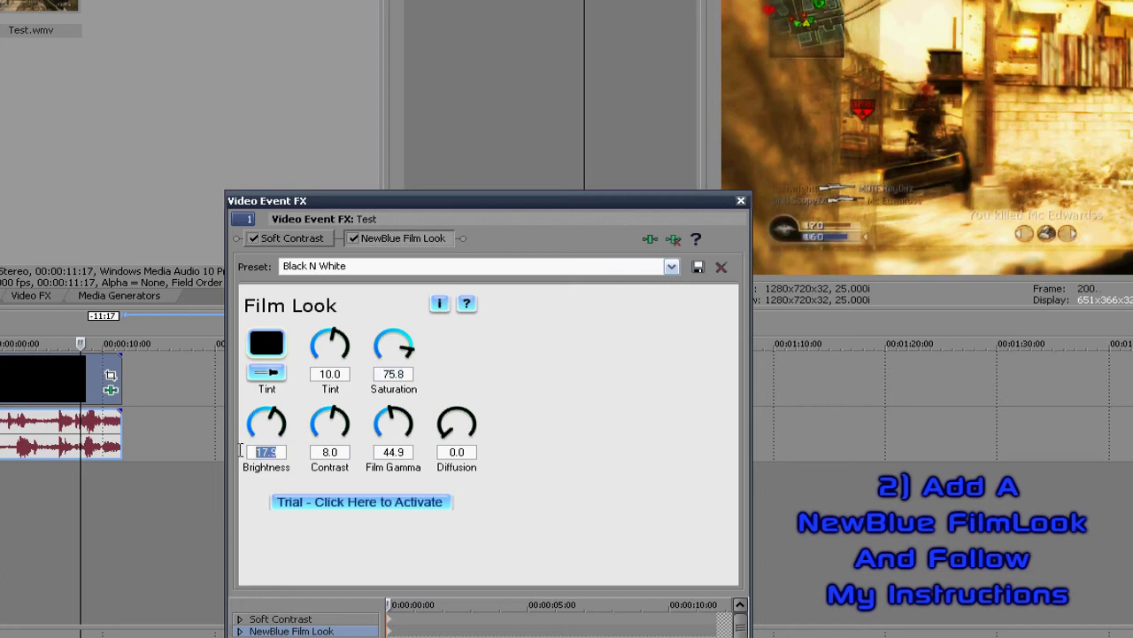
pyautogui.click(342, 451)
pyautogui.click(387, 450)
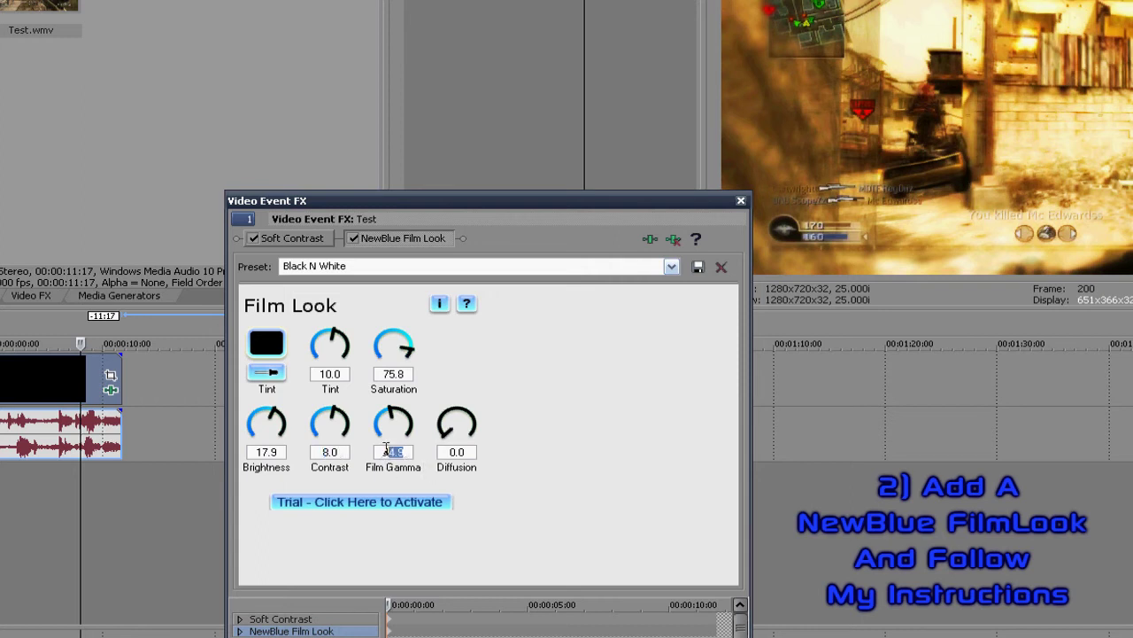
pyautogui.click(472, 451)
pyautogui.click(742, 201)
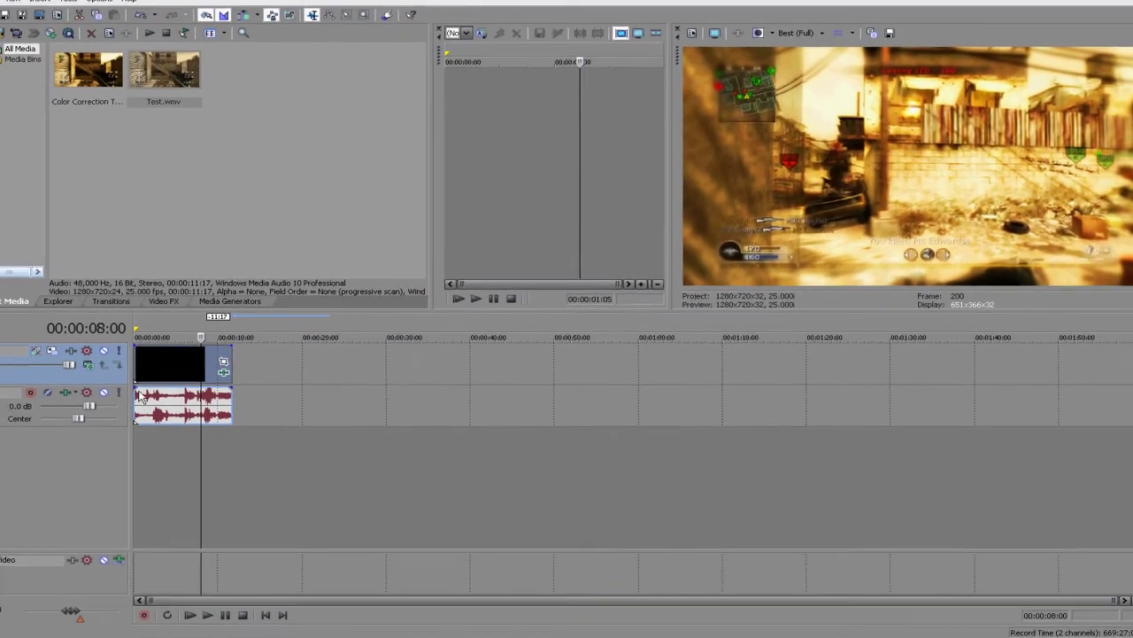
# - Play the effected clip from the start with preview quality set to Preview (Auto)
pyautogui.click(166, 371)
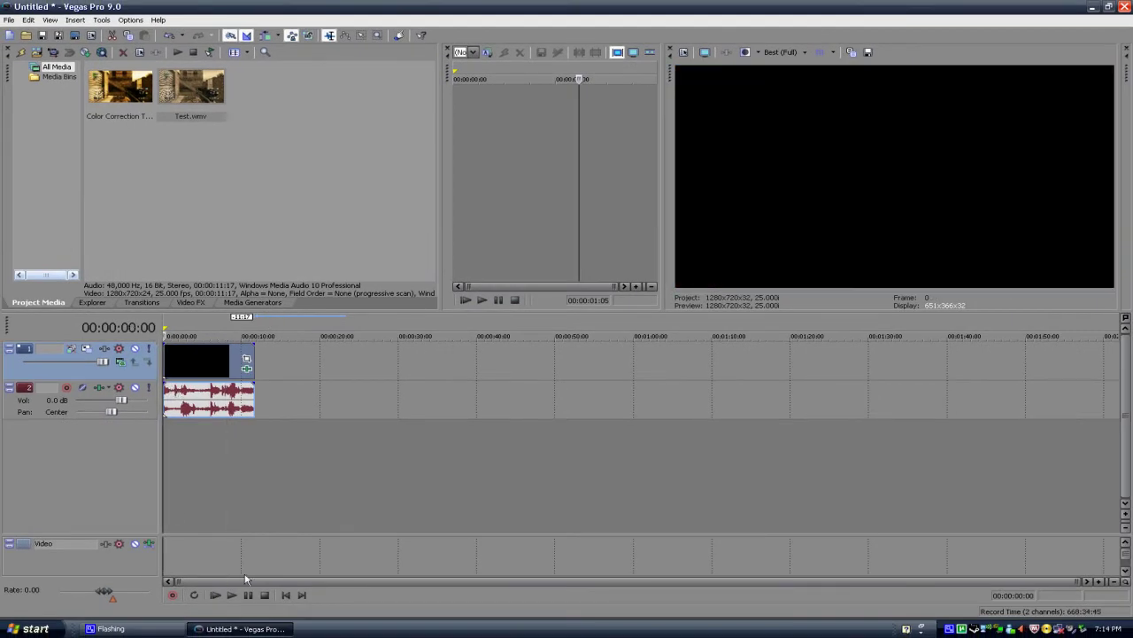
pyautogui.click(231, 595)
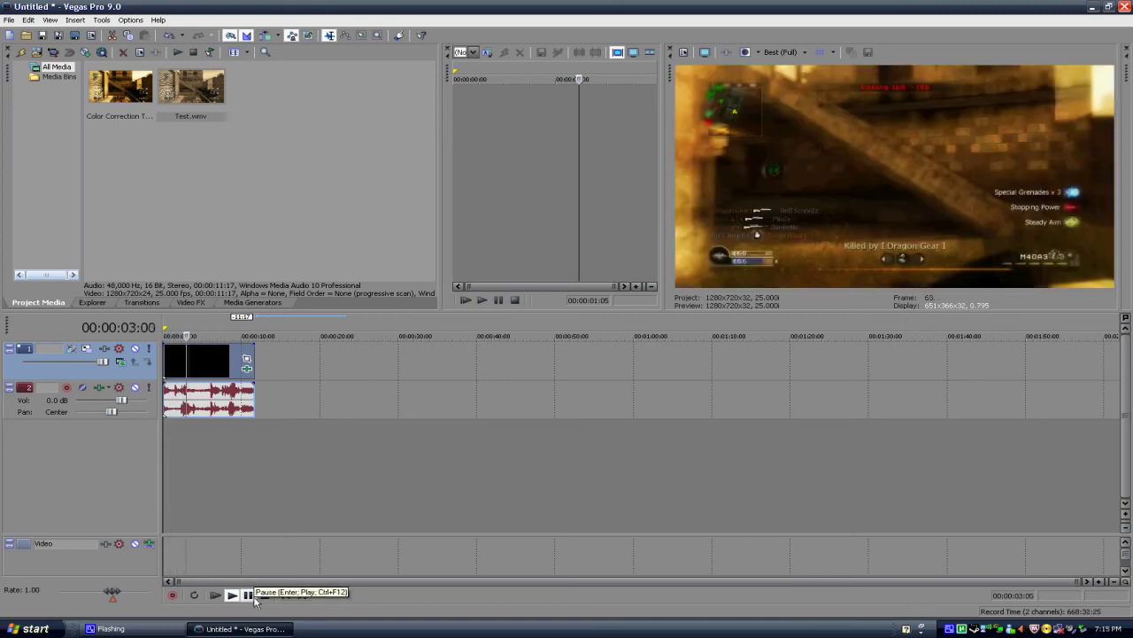
pyautogui.press('Return')
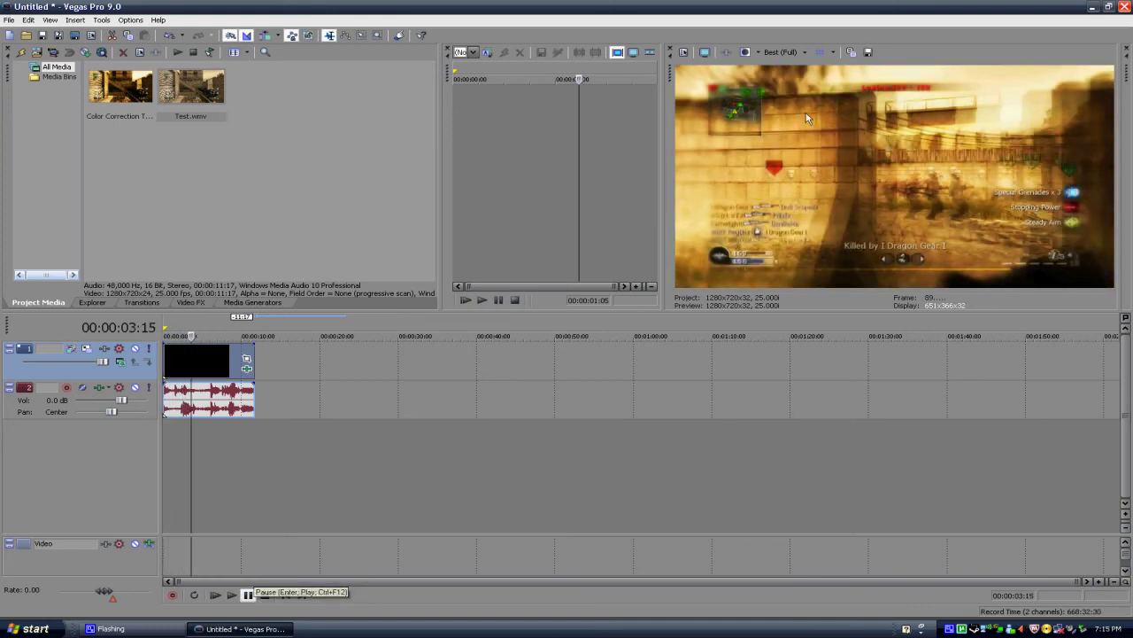
pyautogui.click(792, 54)
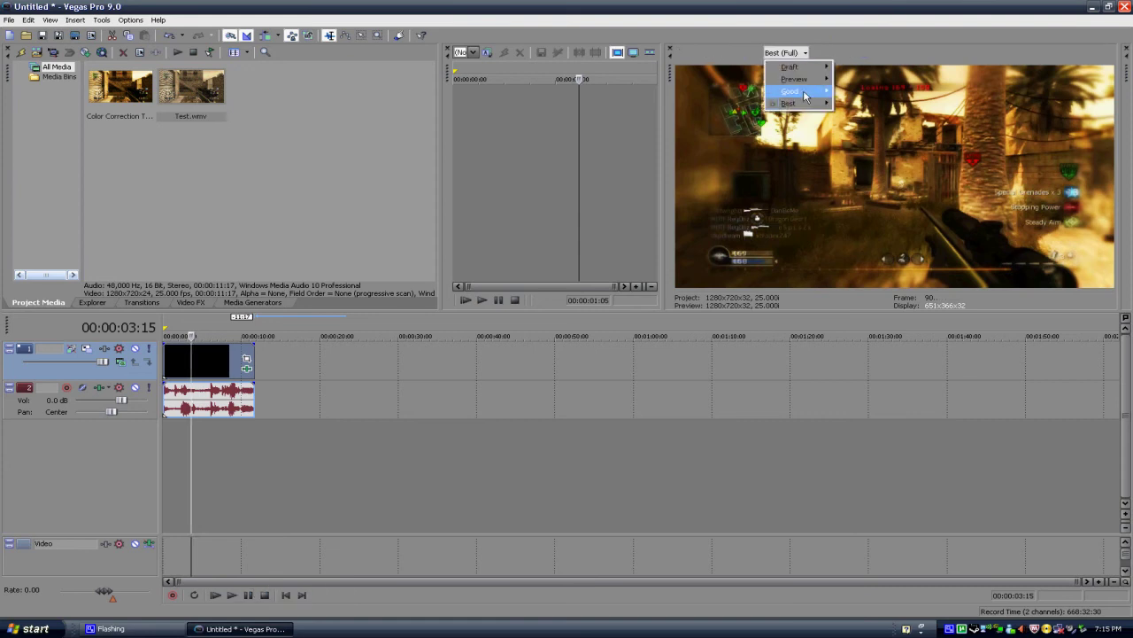
pyautogui.moveTo(806, 79)
pyautogui.click(855, 79)
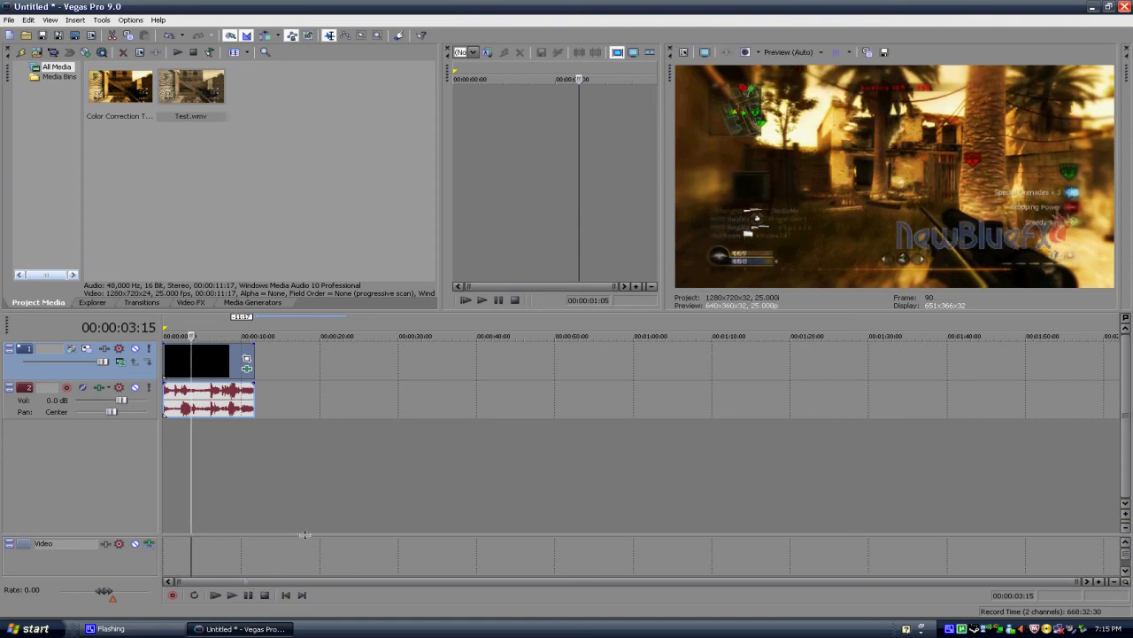
pyautogui.click(216, 595)
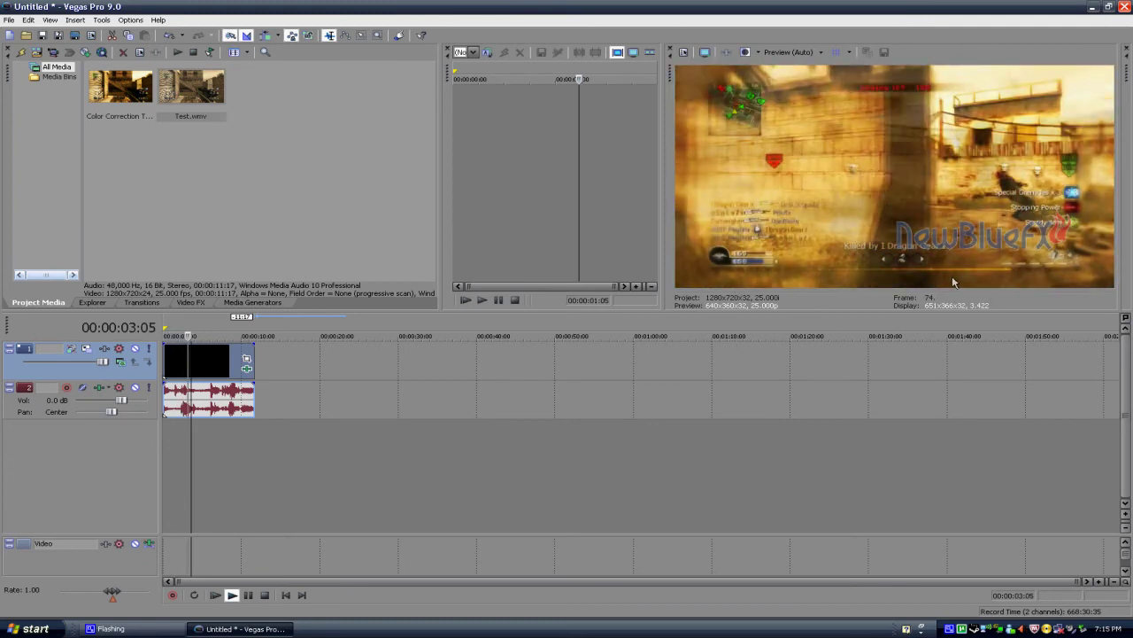
pyautogui.click(248, 595)
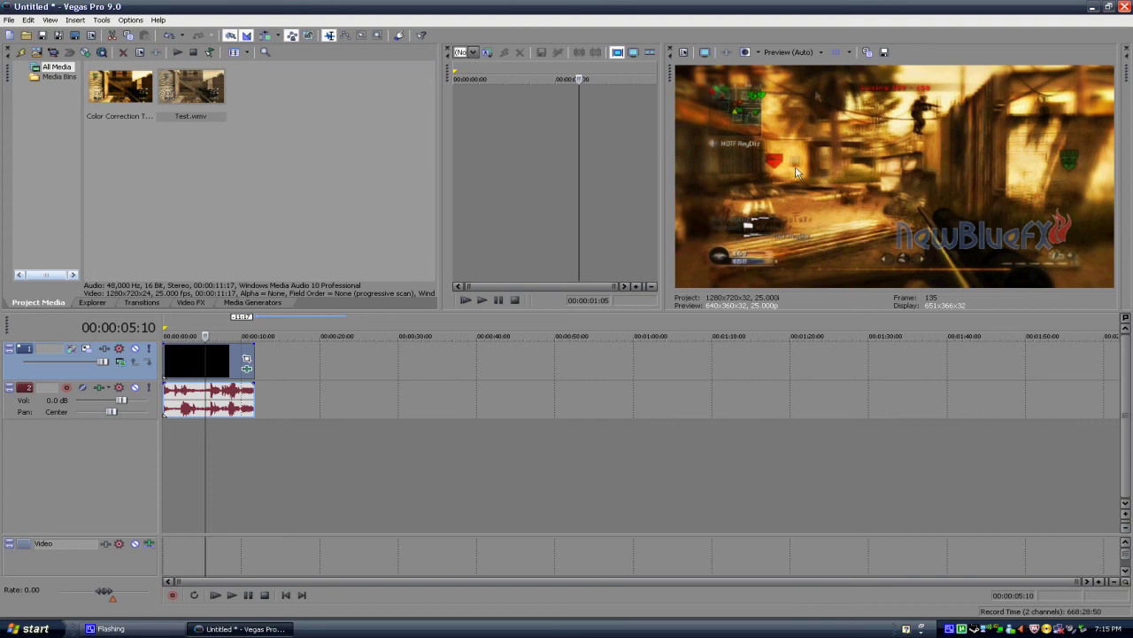
# - Switch preview quality to Best (Full), then back to Preview (Auto)
pyautogui.click(793, 52)
pyautogui.moveTo(816, 81)
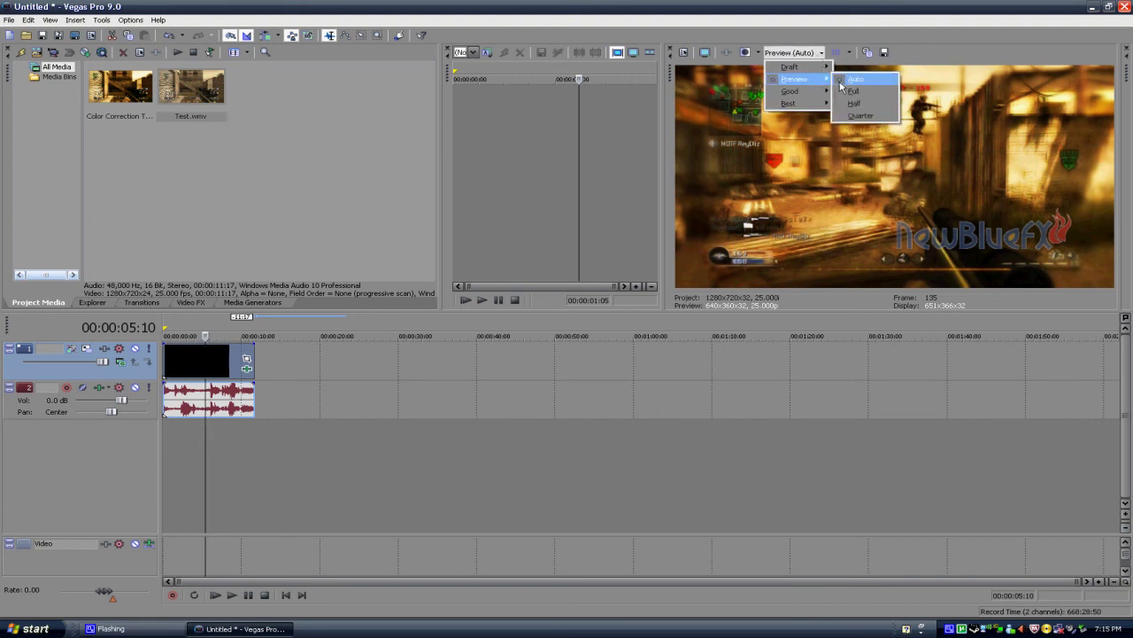
pyautogui.click(883, 79)
pyautogui.click(811, 54)
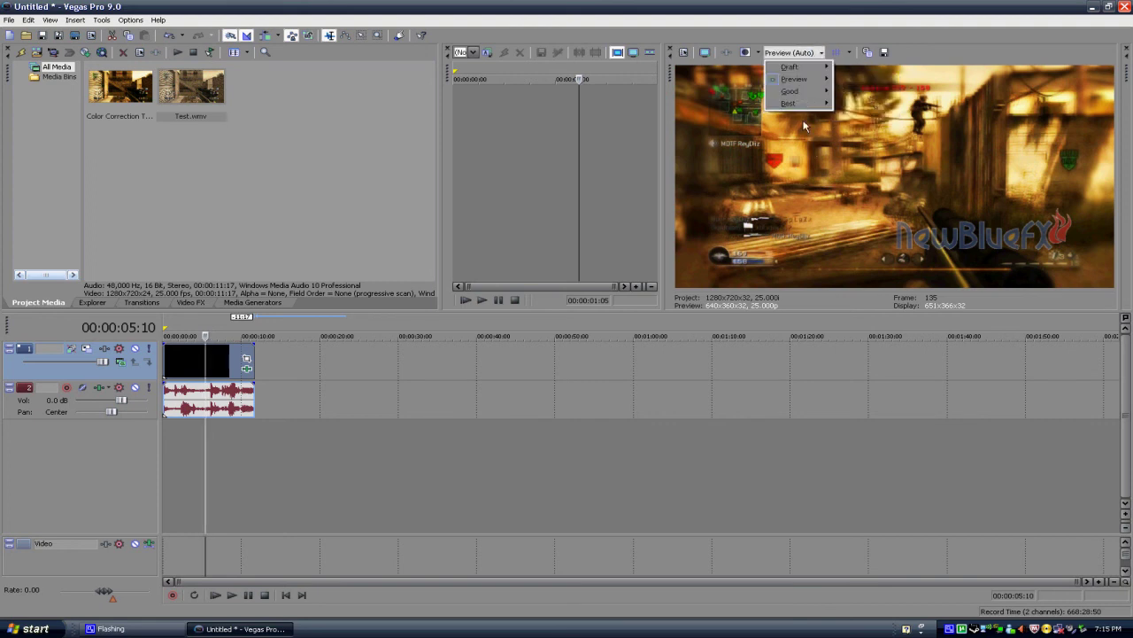
pyautogui.moveTo(822, 104)
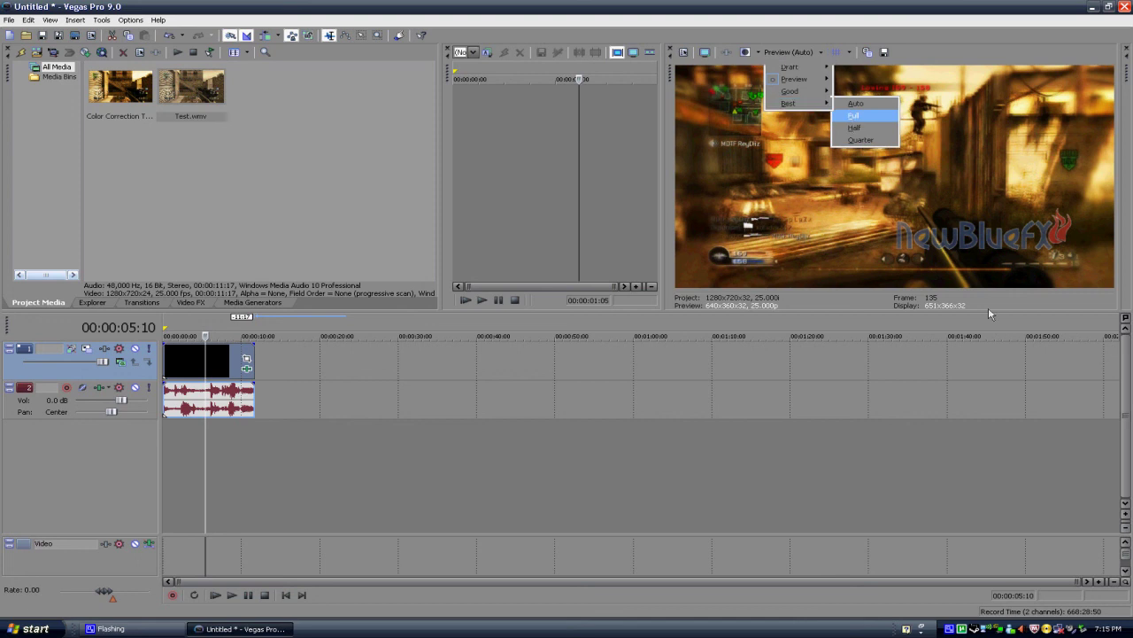
pyautogui.click(864, 115)
pyautogui.click(792, 52)
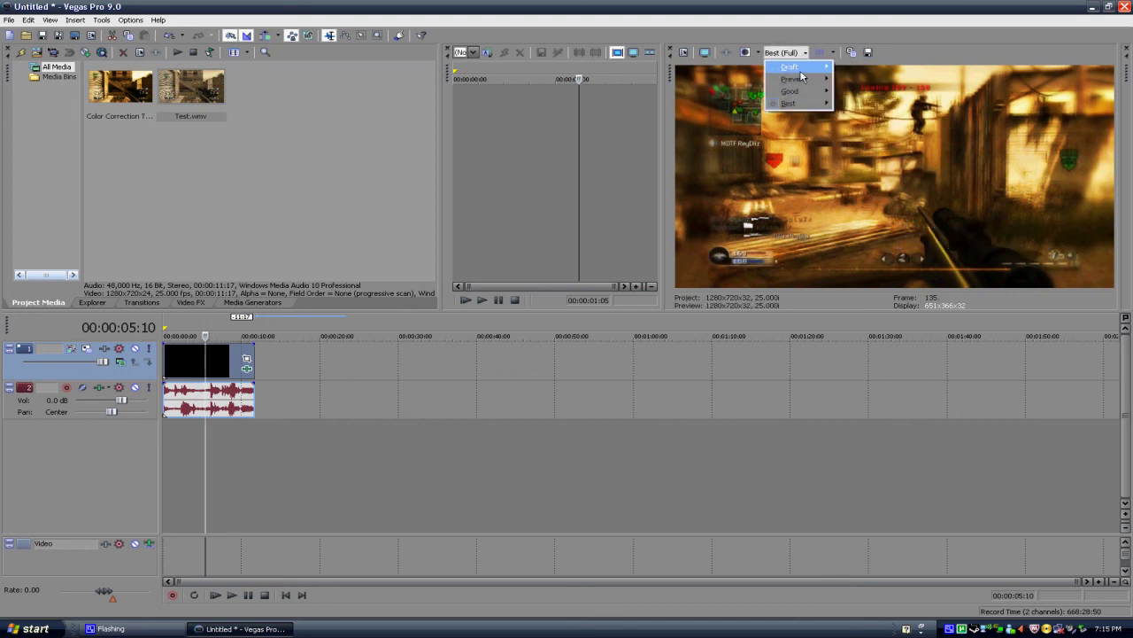
pyautogui.moveTo(814, 79)
pyautogui.press('Return')
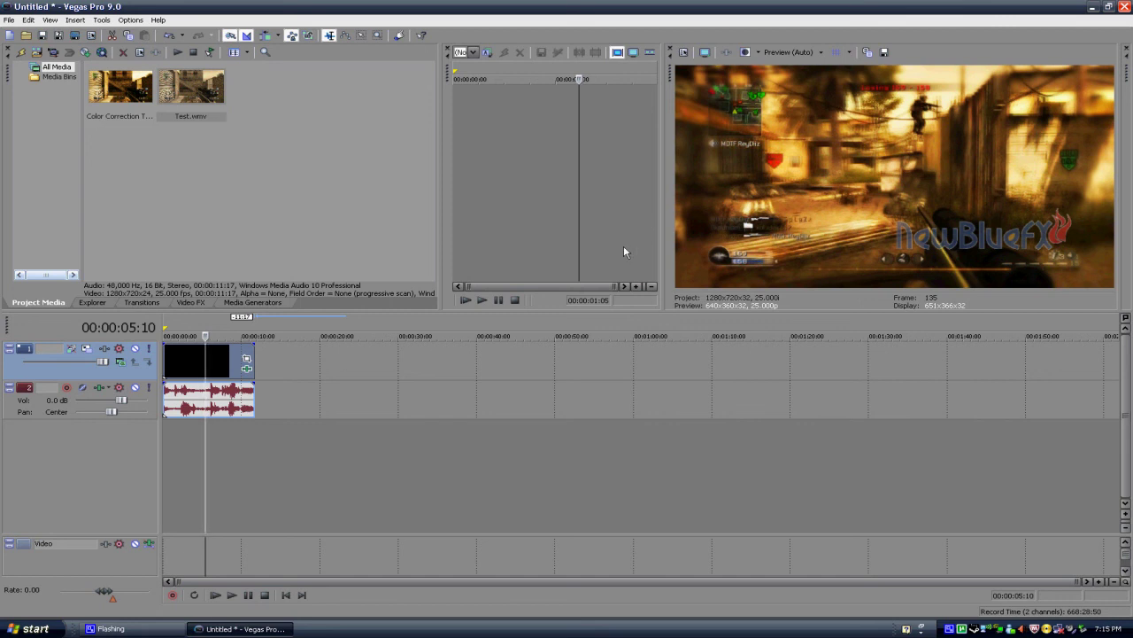
# - Exit Vegas Pro with Alt+F4, declining to save project changes
pyautogui.click(8, 20)
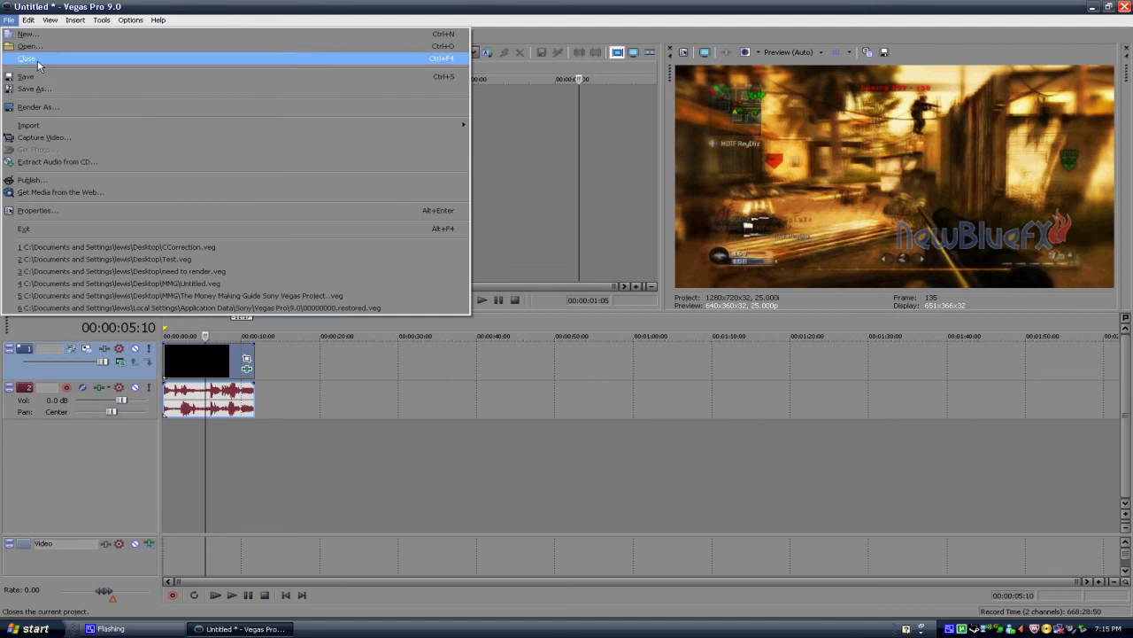
pyautogui.click(1018, 5)
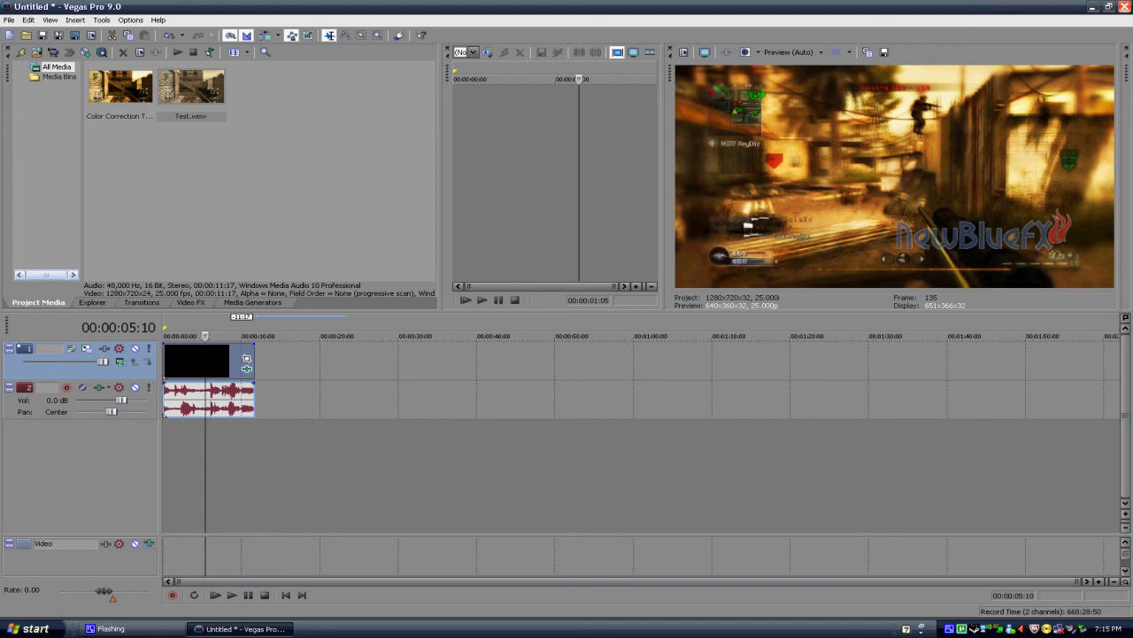
pyautogui.hotkey('alt', 'F4')
pyautogui.click(582, 243)
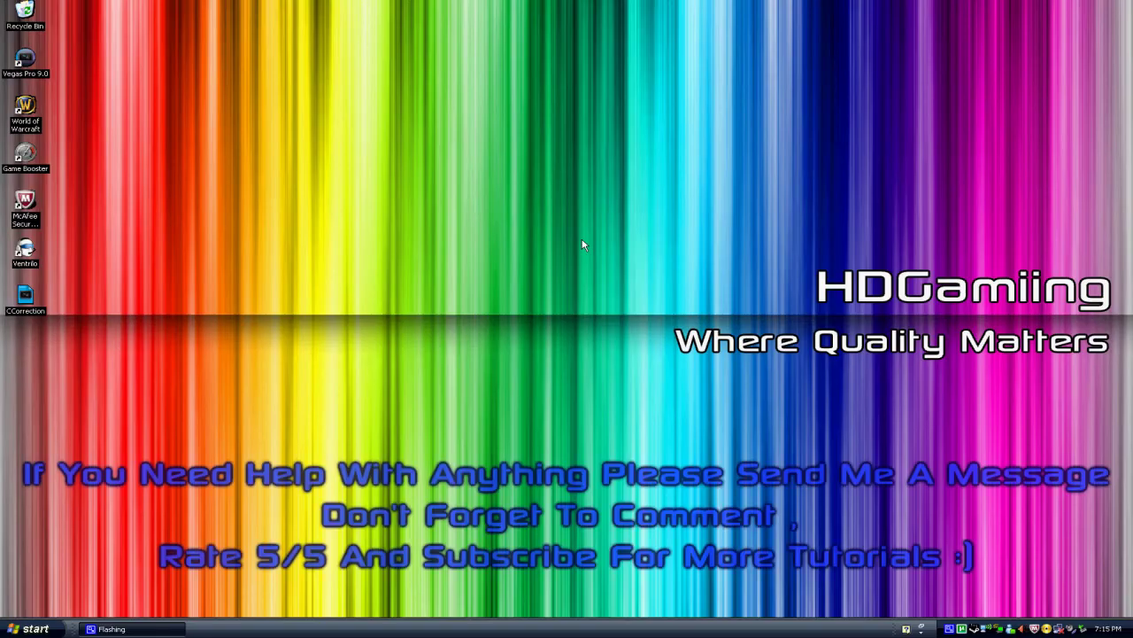